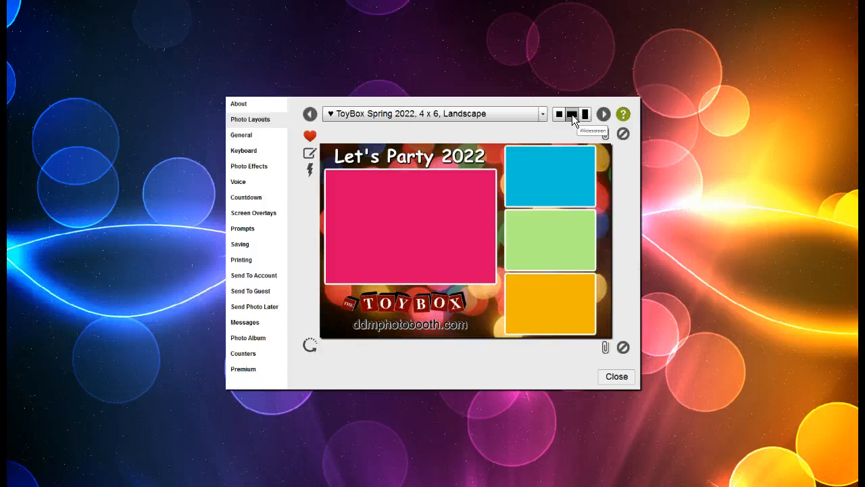
Switch the layout list to portrait and back to widescreen, and open the ToyBox Spring 2022 layout in the editor.
click(585, 115)
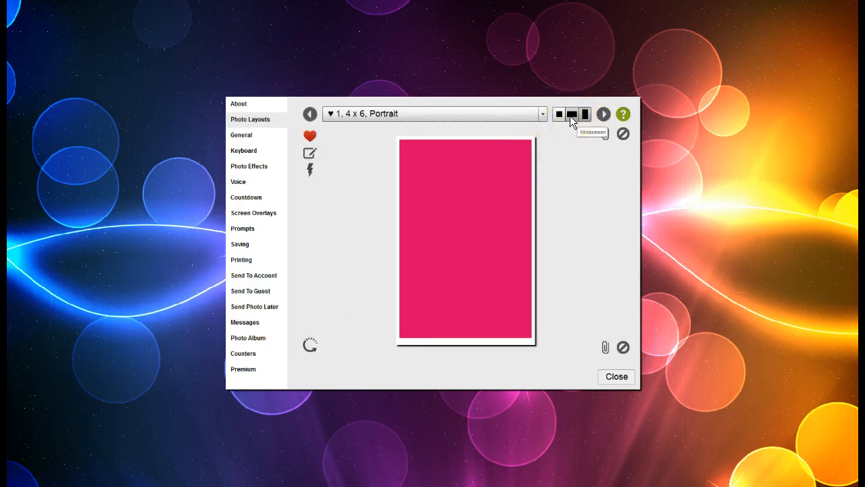
click(571, 114)
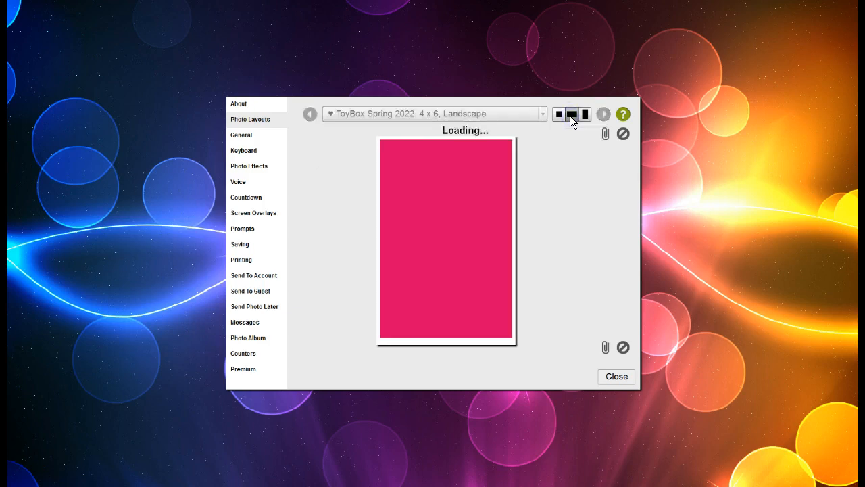
click(473, 198)
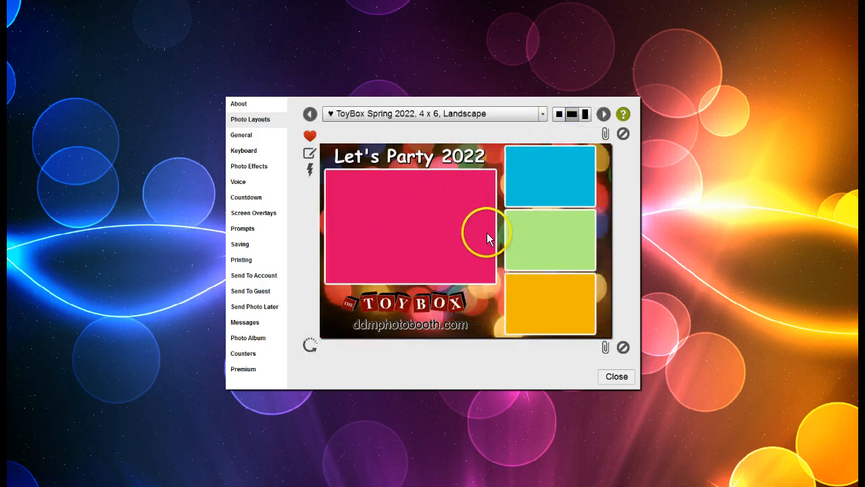
click(308, 155)
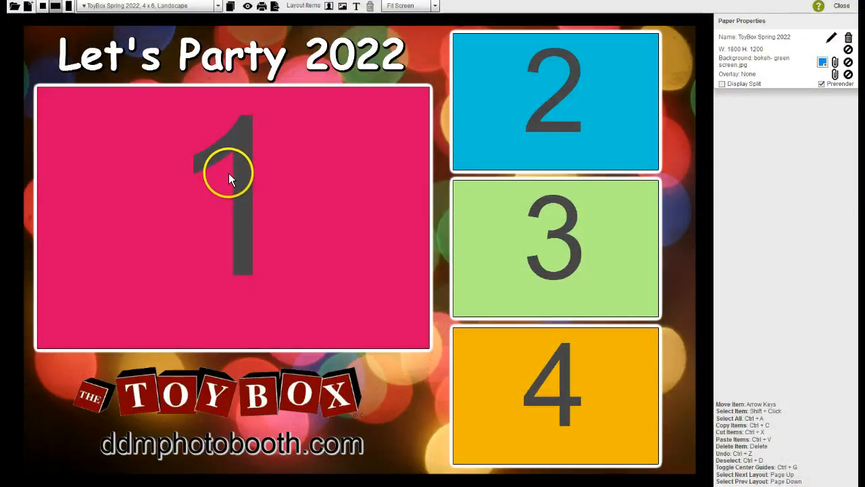
Start a new layout named New Layout on 4 x 6 paper in Landscape orientation.
click(26, 7)
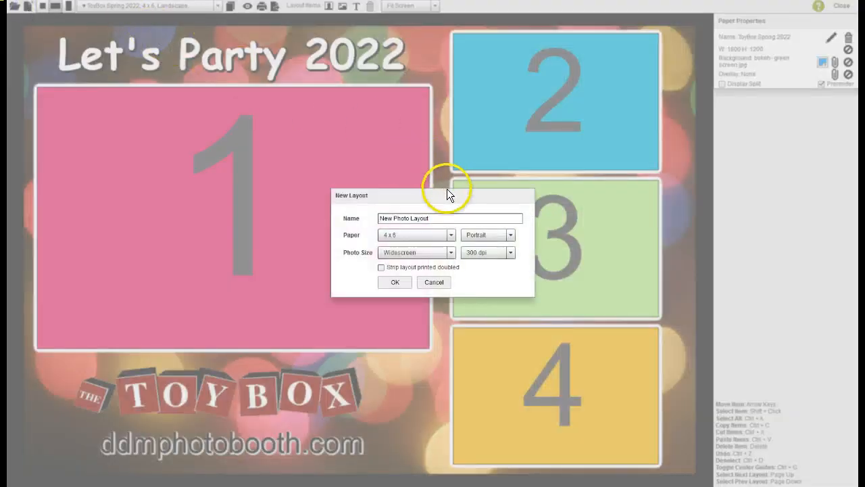
click(400, 215)
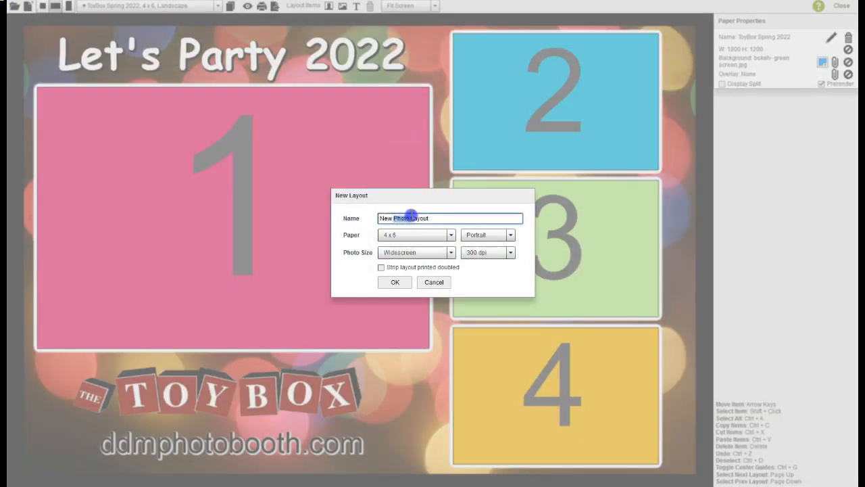
double_click(405, 216)
key(BackSpace)
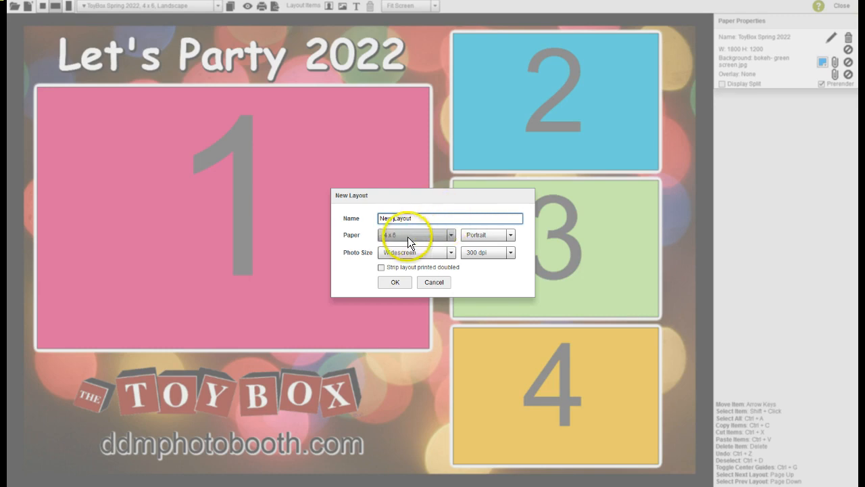
click(498, 234)
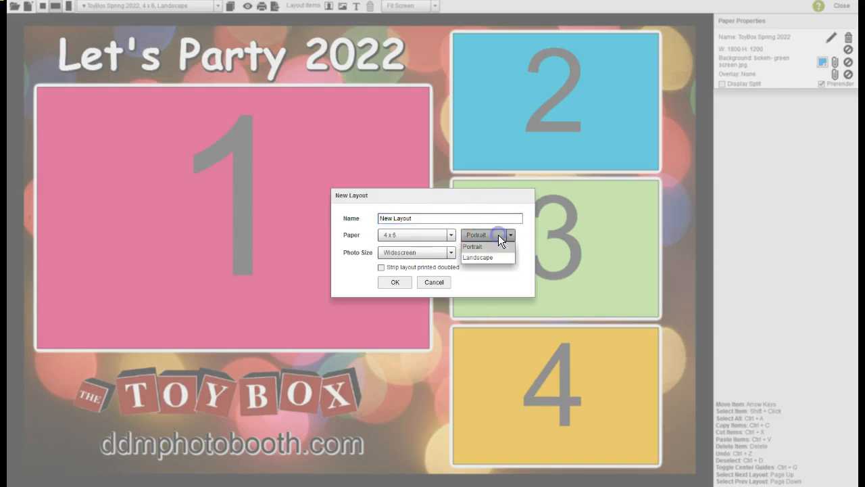
click(479, 258)
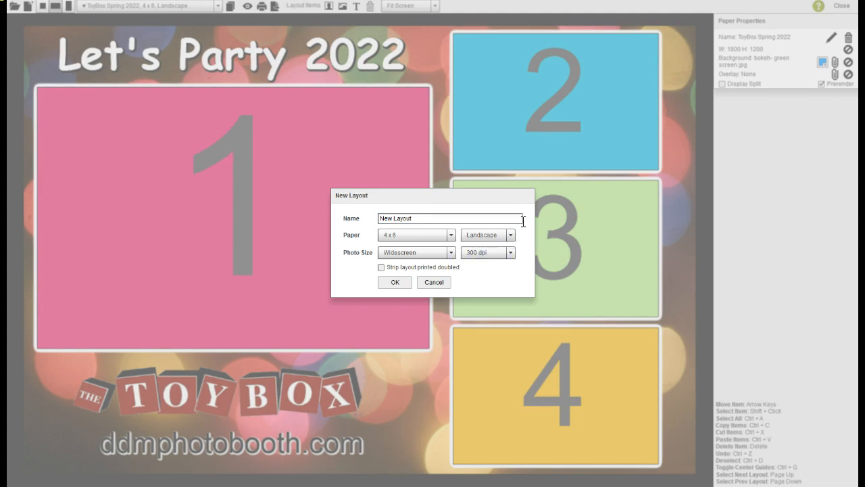
Set the new layout's photo size to Portrait and create the layout.
click(498, 219)
click(359, 253)
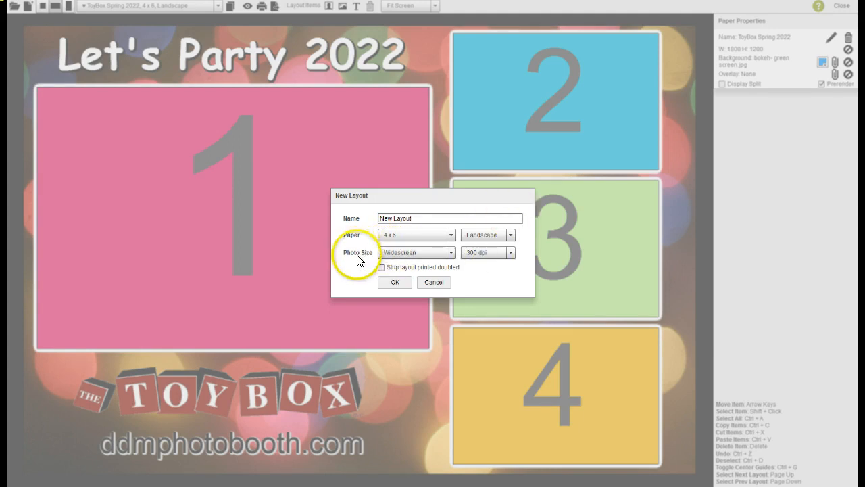
click(420, 253)
click(444, 252)
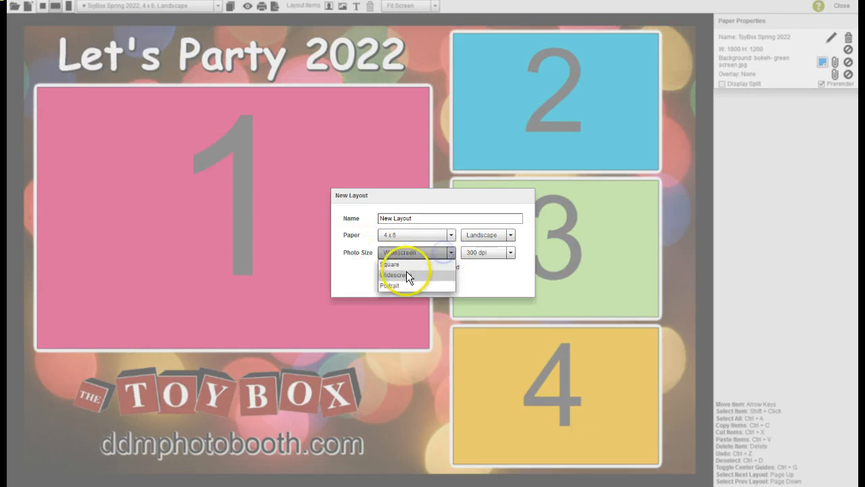
click(399, 285)
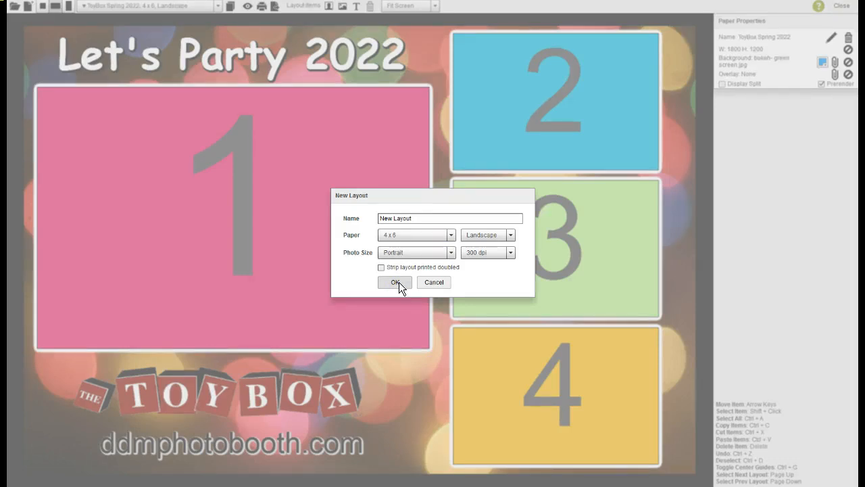
click(398, 281)
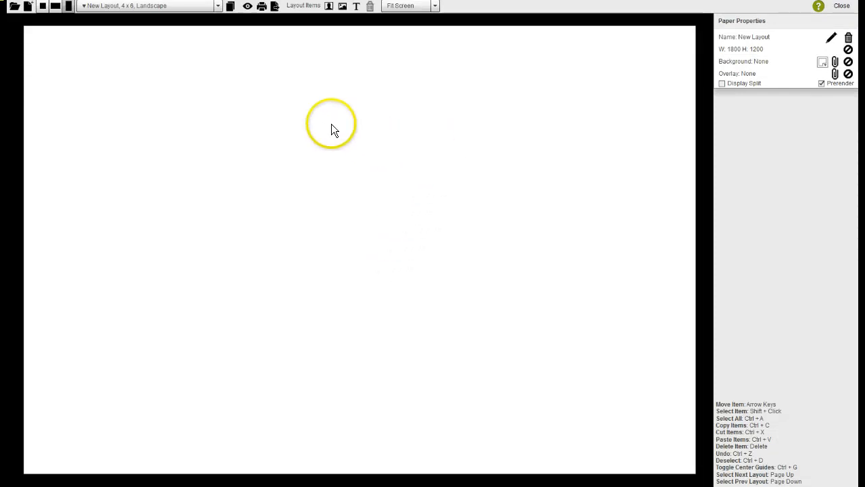
click(64, 8)
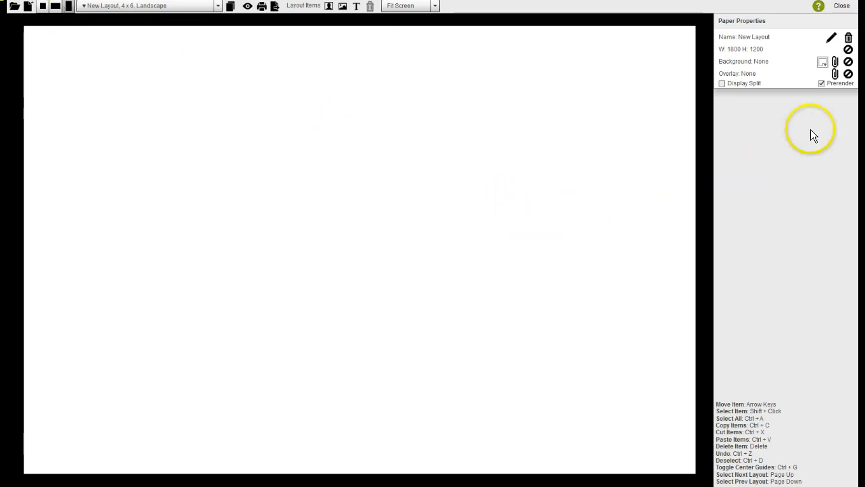
Load Business_Suite_creation.png from the desktop as the layout's background.
click(836, 63)
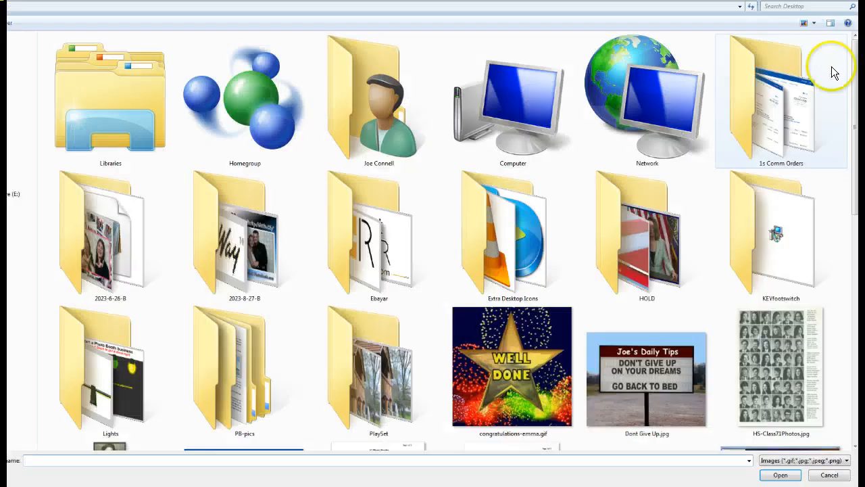
scroll(845, 88, down, 3)
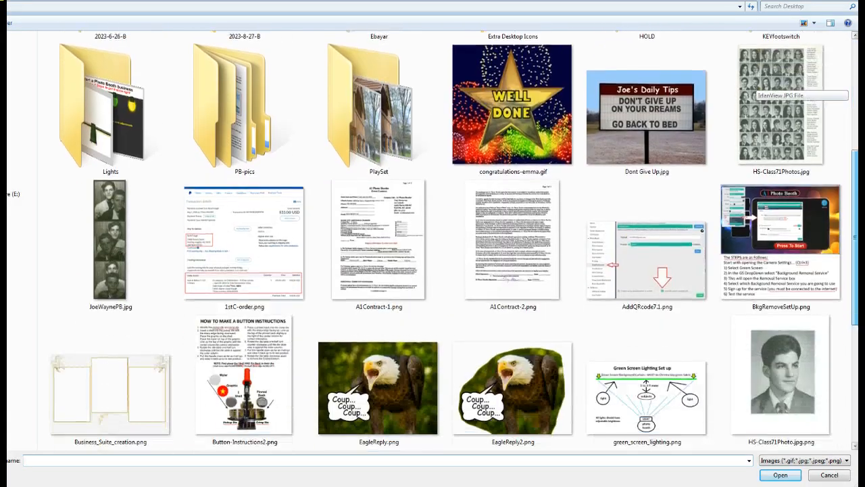
scroll(850, 242, down, 3)
click(238, 257)
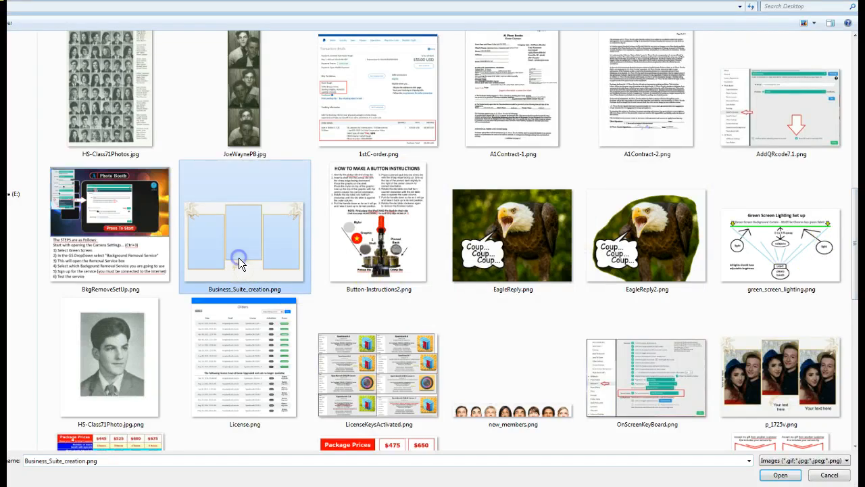
click(780, 474)
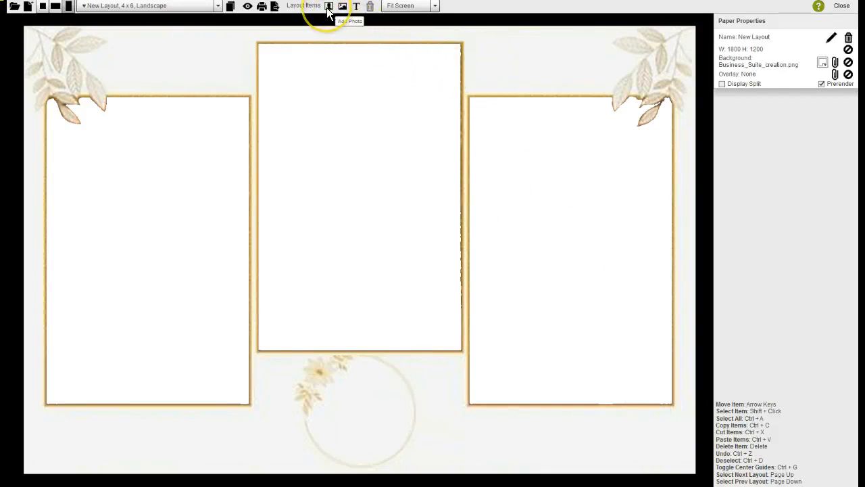
Add photo 1 and fit it to the centre gold frame at X 626, Y 45, about 550 wide by 824 high.
click(328, 8)
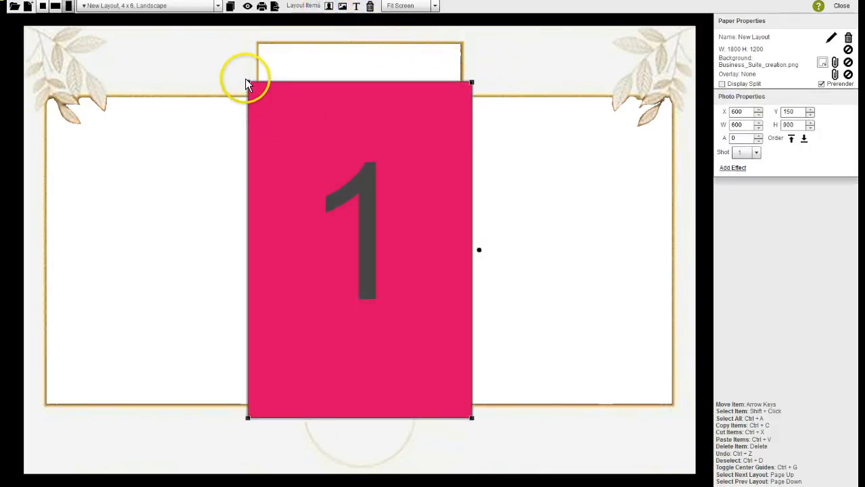
drag(248, 83, 305, 124)
drag(351, 230, 333, 150)
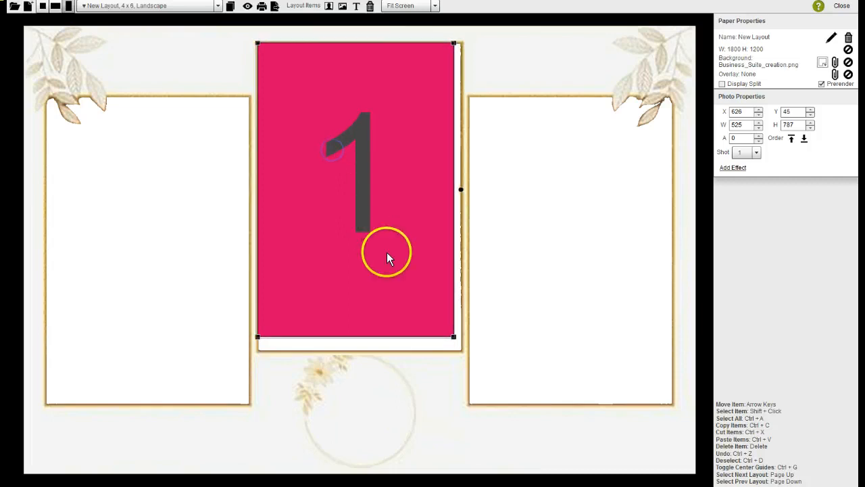
drag(453, 336, 456, 349)
click(407, 249)
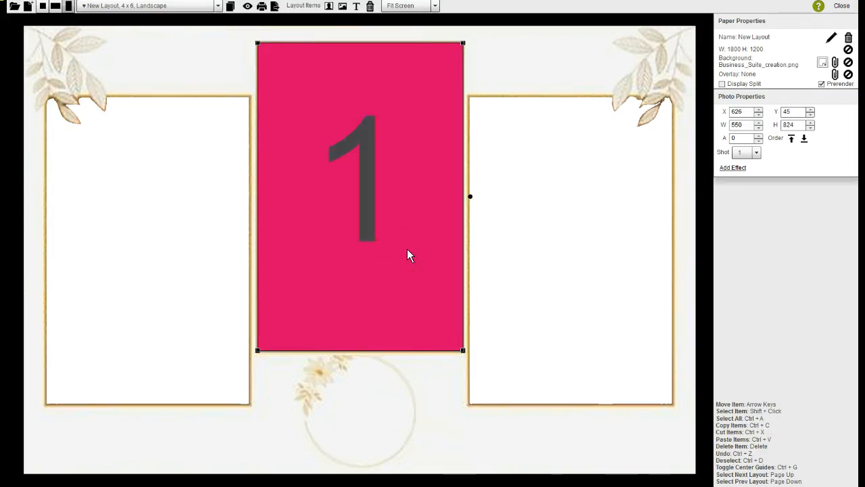
Add photos 2 and 3, placing photo 2 over the left gold frame and photo 3 over the right one.
click(330, 9)
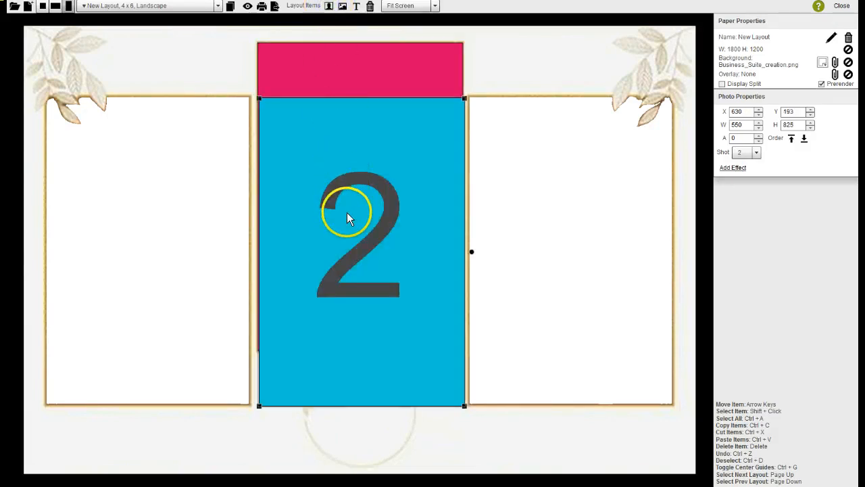
drag(346, 214, 132, 211)
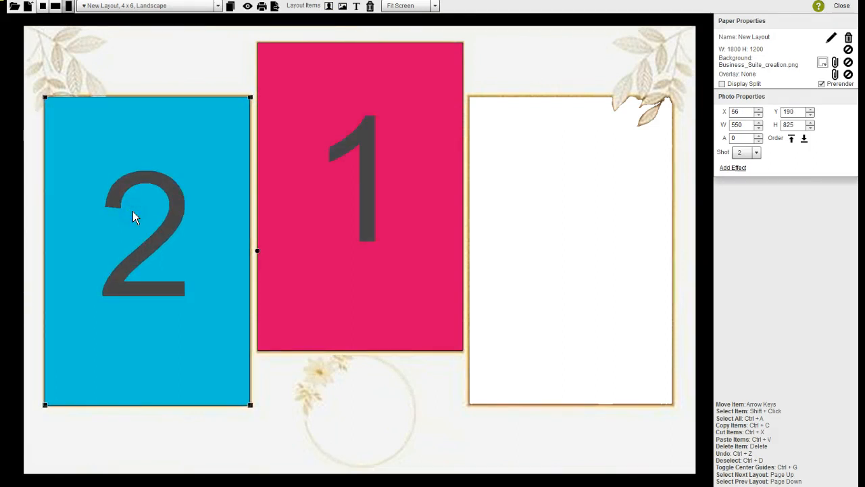
click(328, 6)
drag(354, 219, 563, 214)
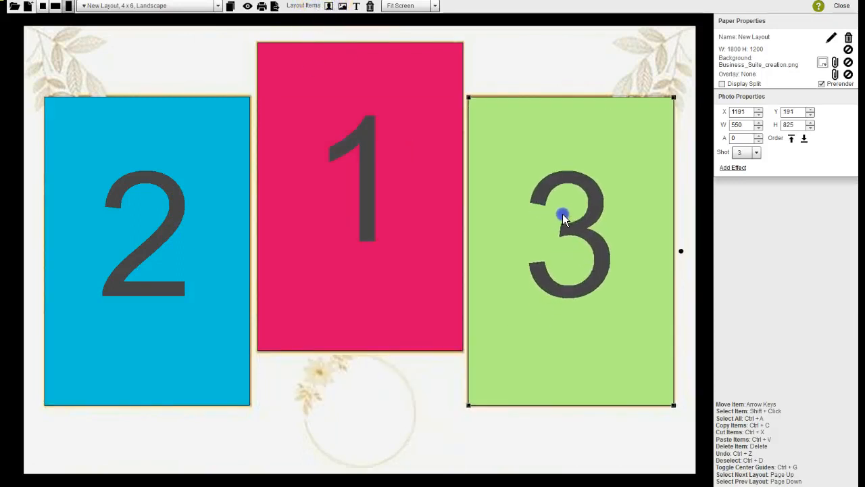
click(566, 210)
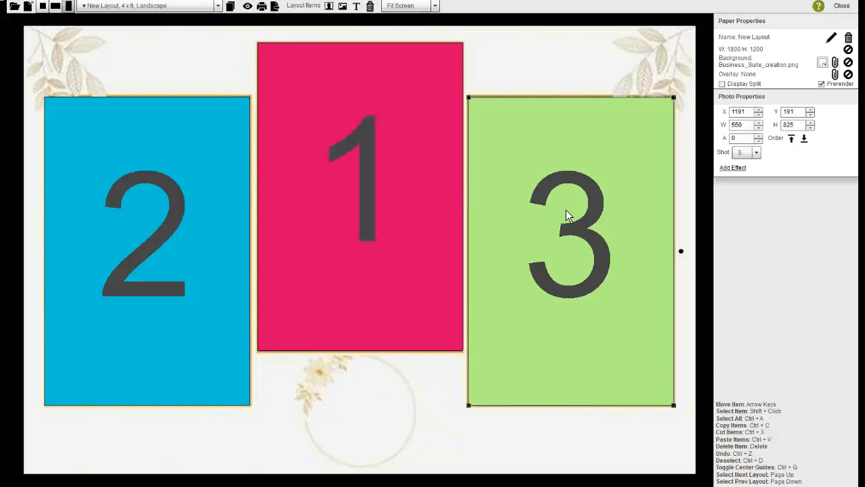
click(580, 55)
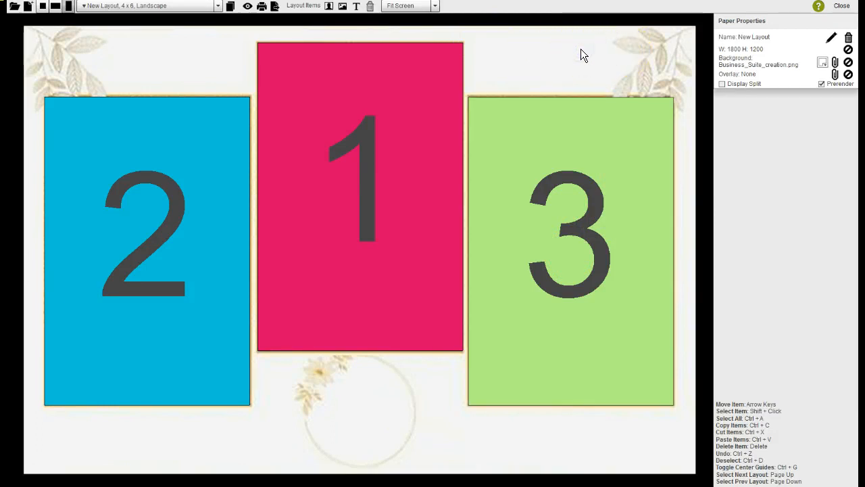
Remove the background and add Business_Suite_creation.png as an image item over the photos instead.
click(849, 63)
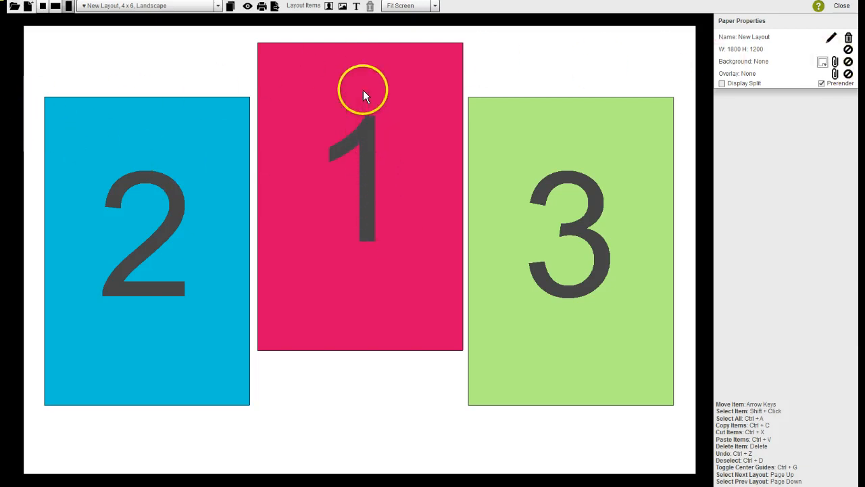
click(340, 8)
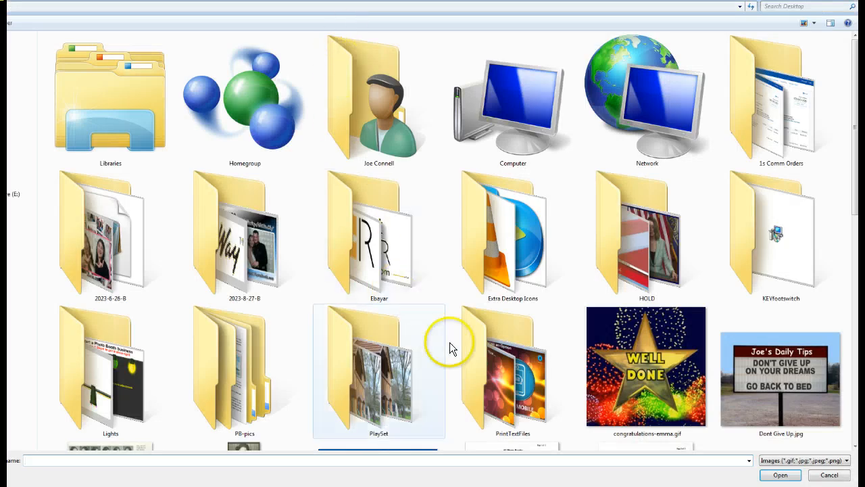
scroll(844, 132, down, 5)
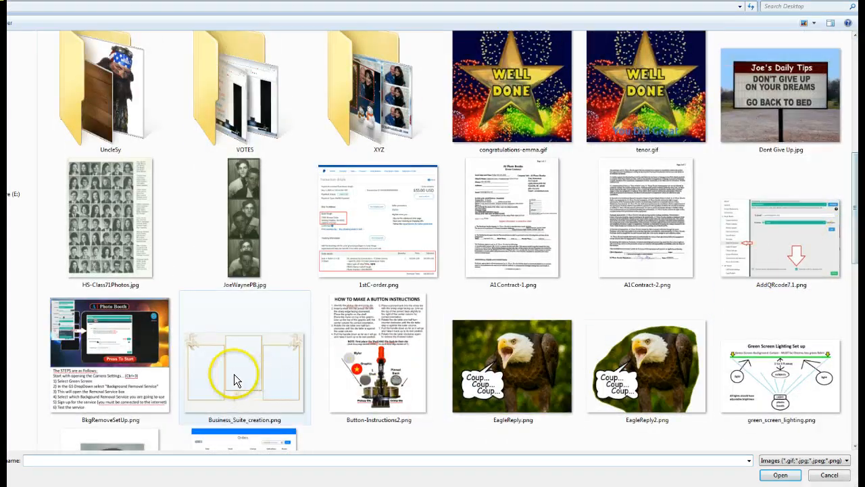
click(234, 374)
click(778, 474)
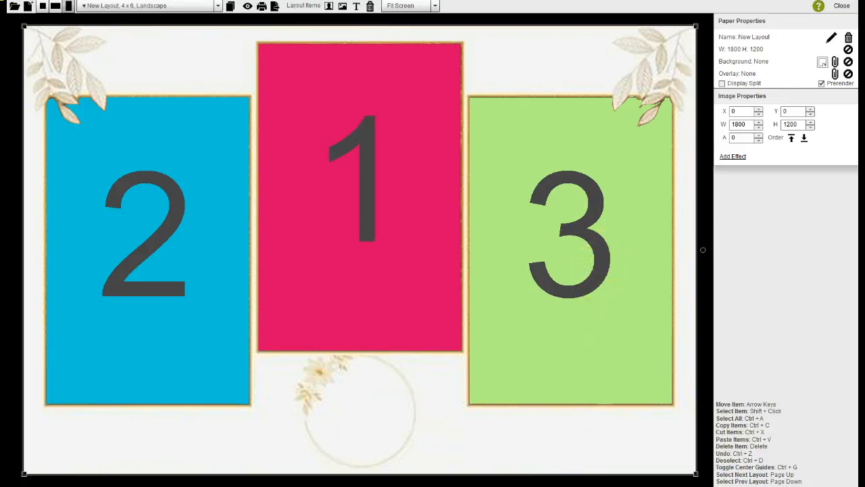
Switch to Notepad, copy the couple's names from the first line, and return to the layout editor.
click(363, 478)
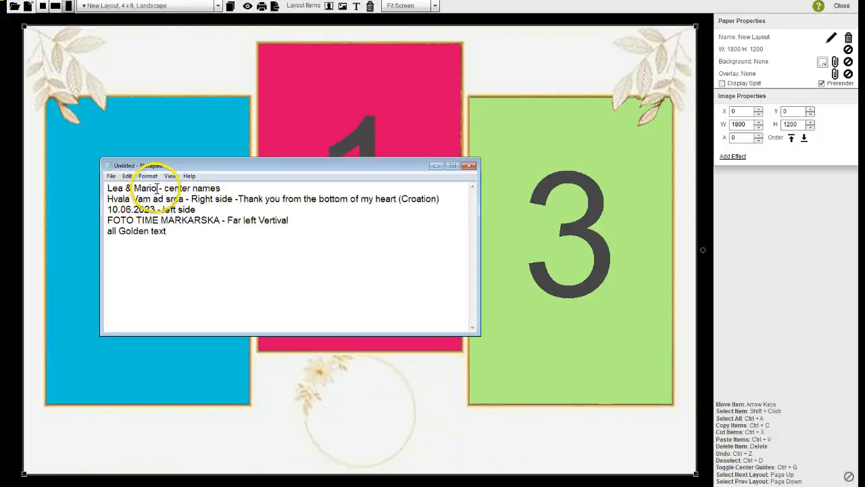
drag(157, 189, 78, 186)
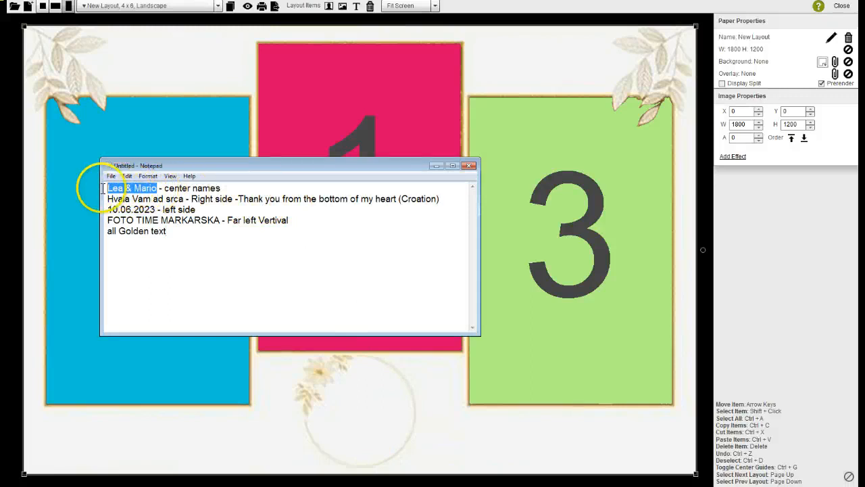
right_click(141, 190)
click(165, 221)
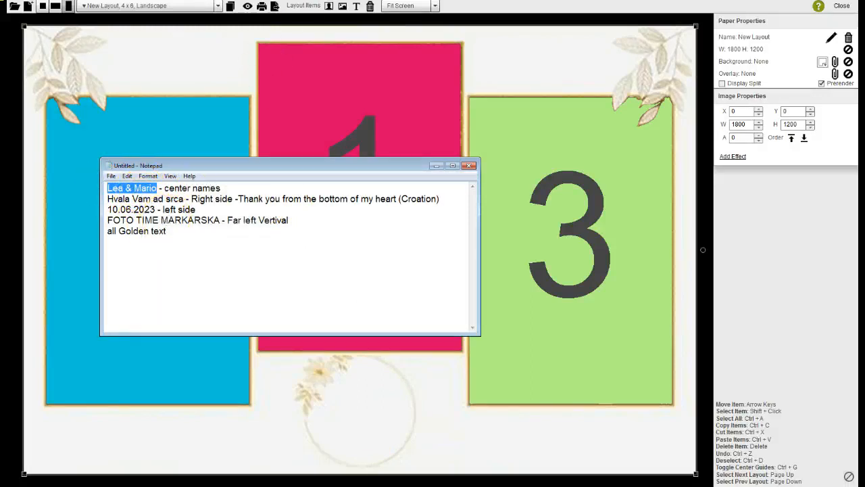
click(511, 8)
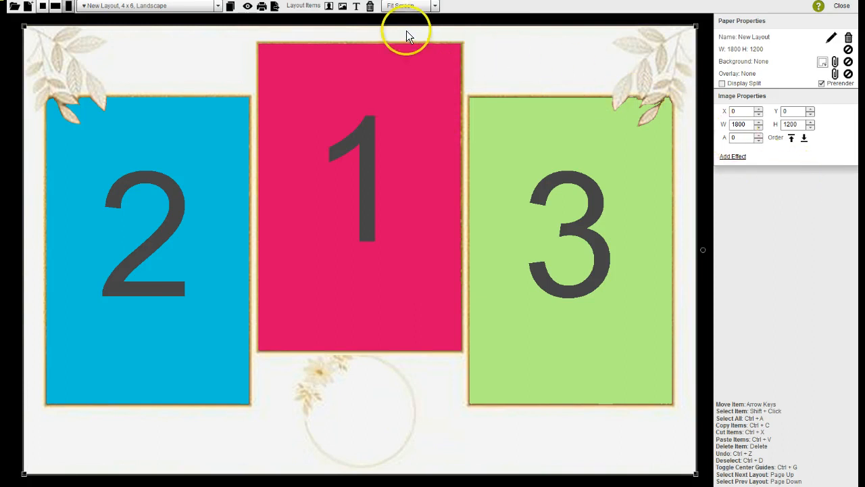
Add a text item over the lower part of photo 1 and replace its placeholder with the copied couple's names.
click(356, 7)
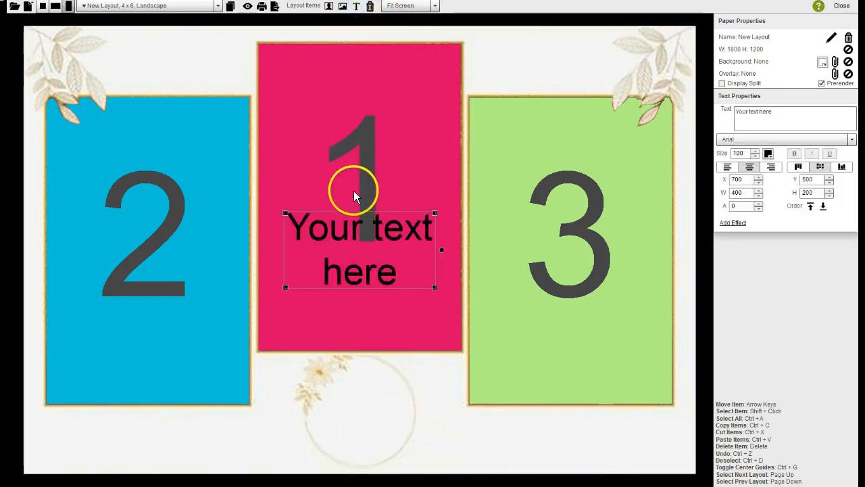
drag(362, 290, 358, 354)
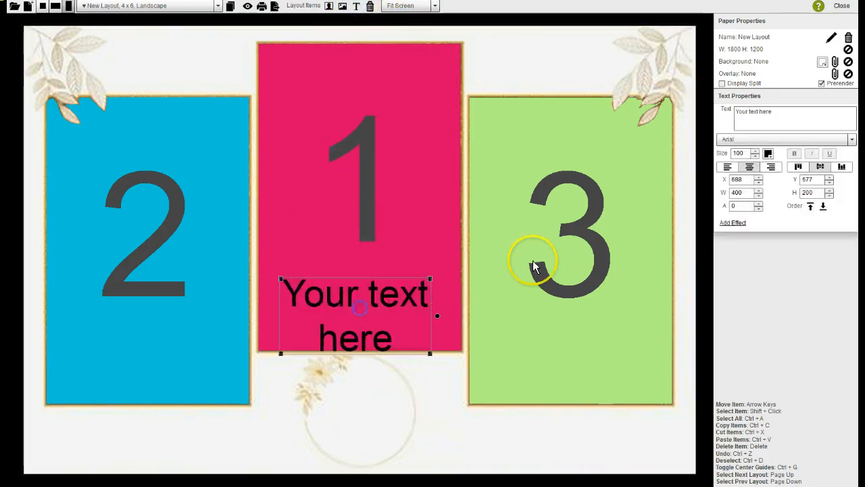
drag(784, 111, 720, 110)
right_click(764, 112)
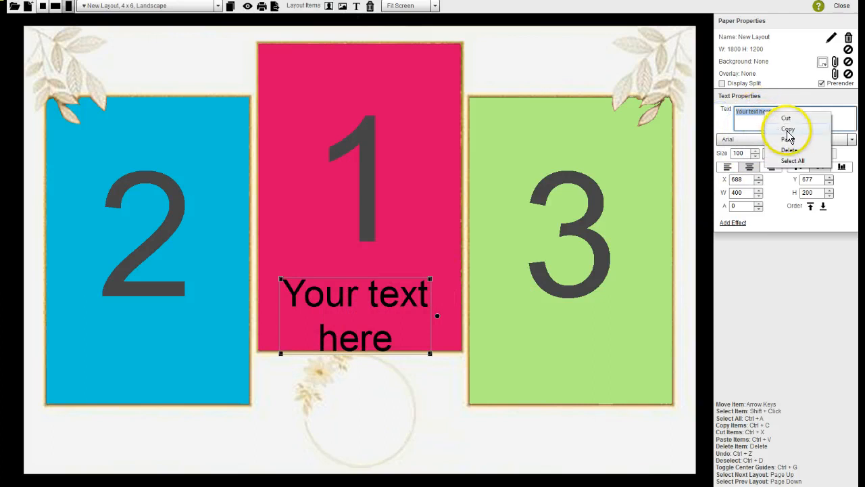
click(788, 139)
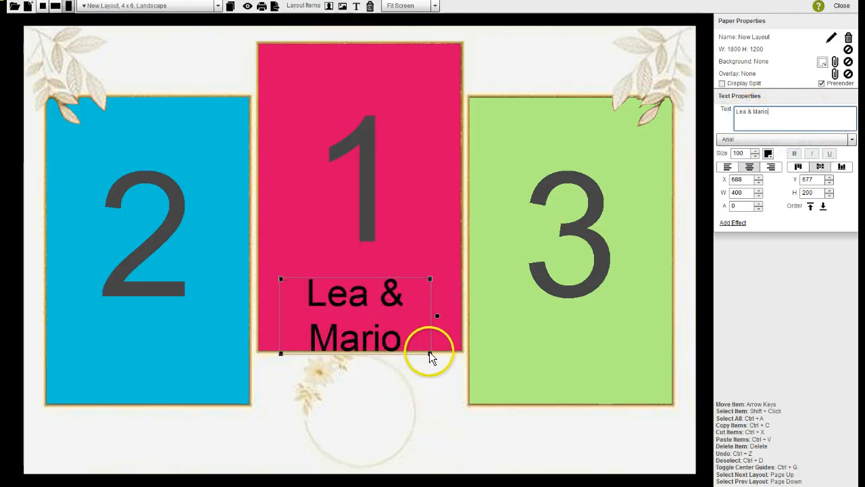
Resize the names text box to about 372 wide by 345 high and reduce the font size to 63.
drag(429, 351, 419, 406)
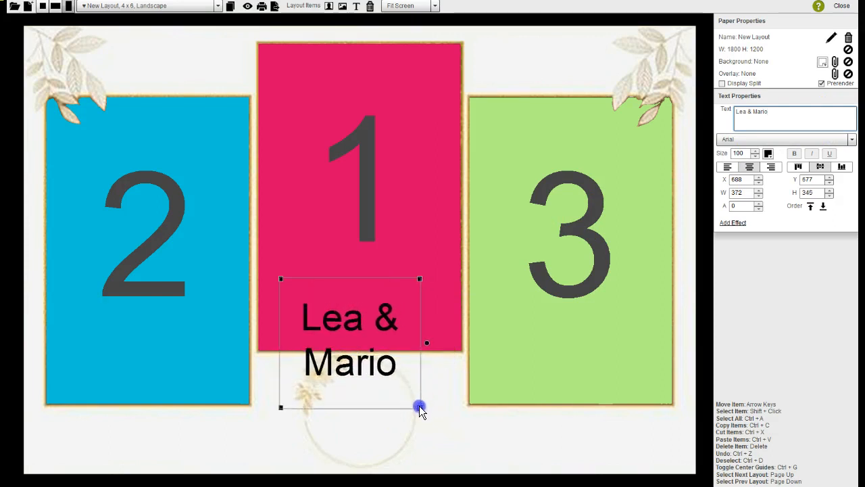
click(756, 156)
click(755, 156)
click(756, 156)
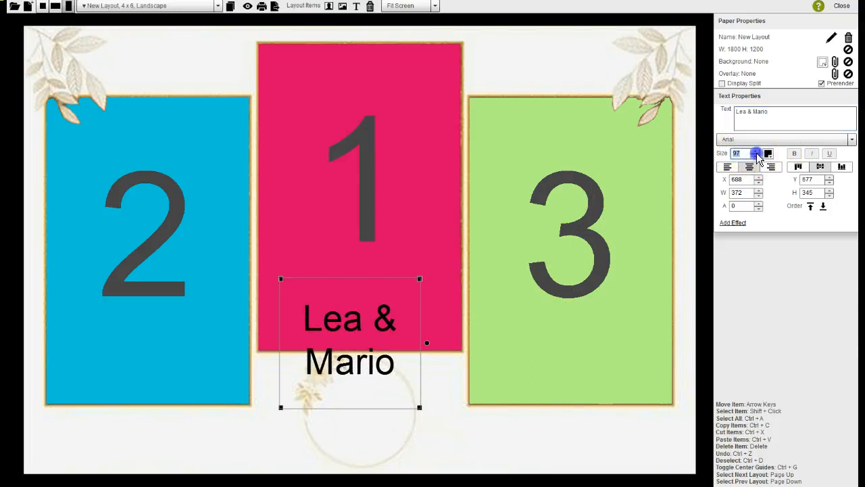
click(756, 156)
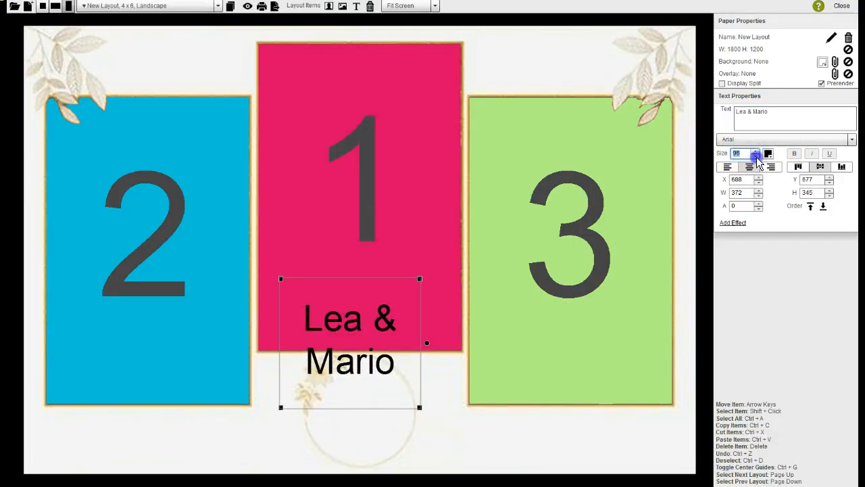
click(755, 157)
click(755, 156)
click(756, 157)
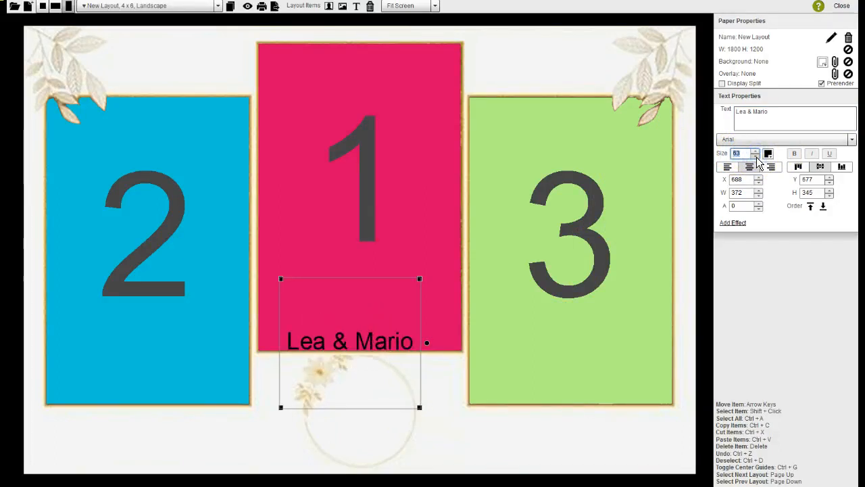
Split the names text into three centred lines, with the ampersand on its own line and no stray spaces.
click(744, 112)
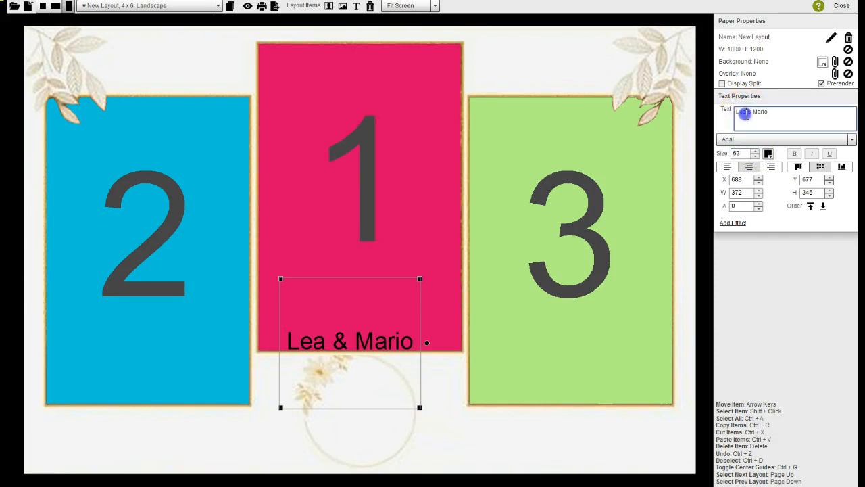
key(Return)
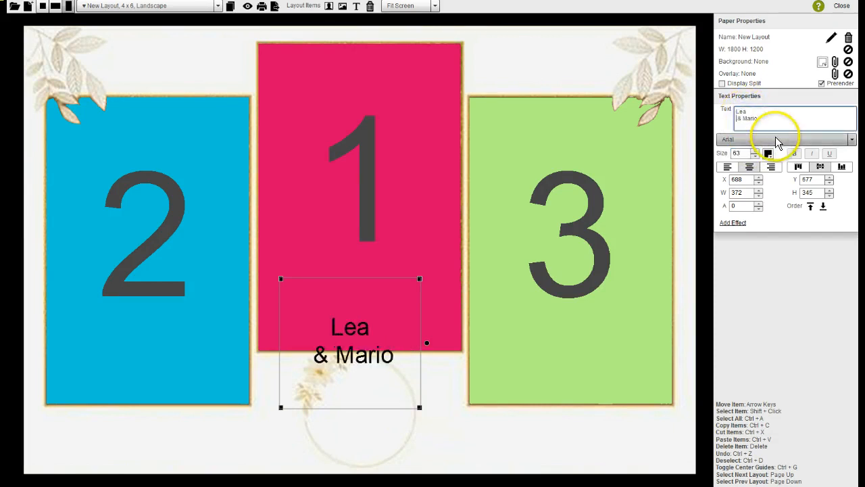
key(Delete)
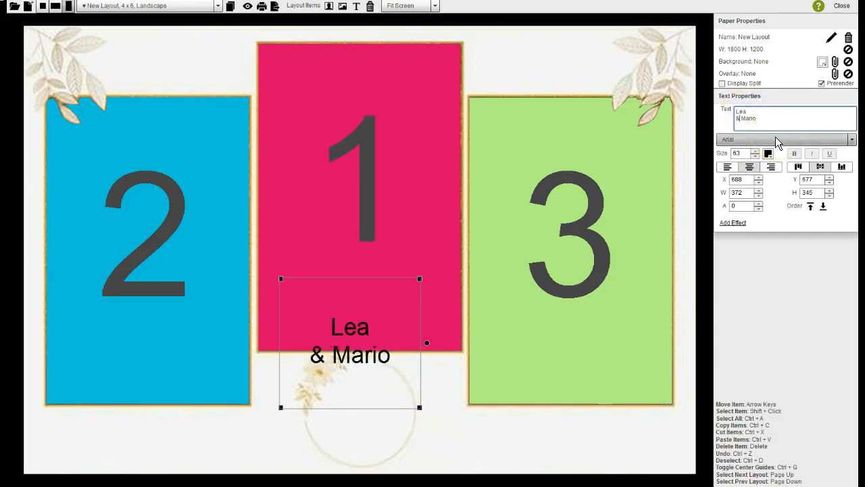
key(Right)
key(Return)
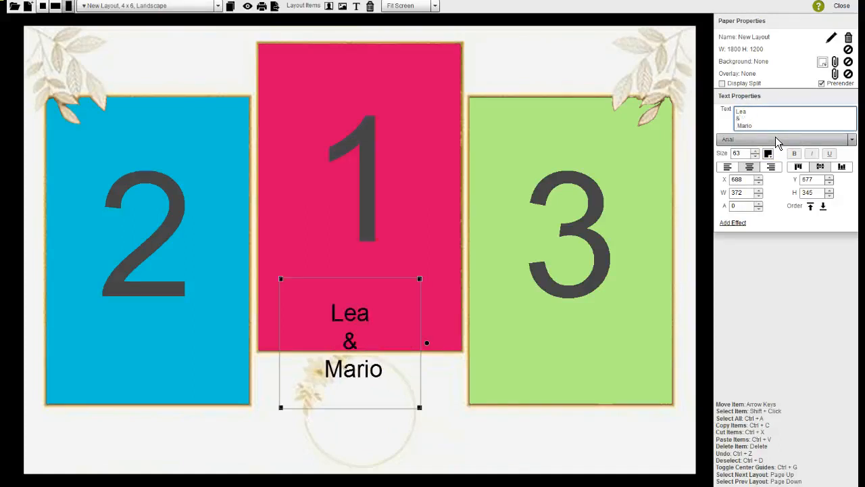
key(Delete)
Move the names text into the floral circle below photo 1 and reduce its font size to 53.
drag(342, 335, 355, 405)
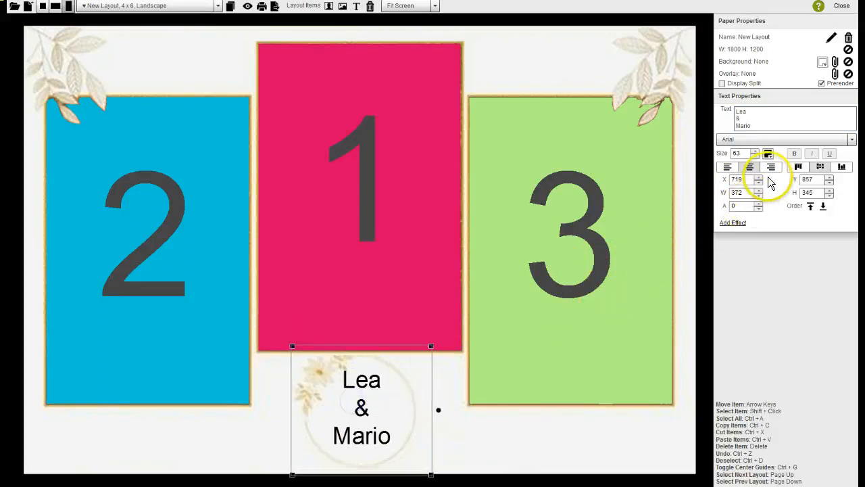
click(755, 156)
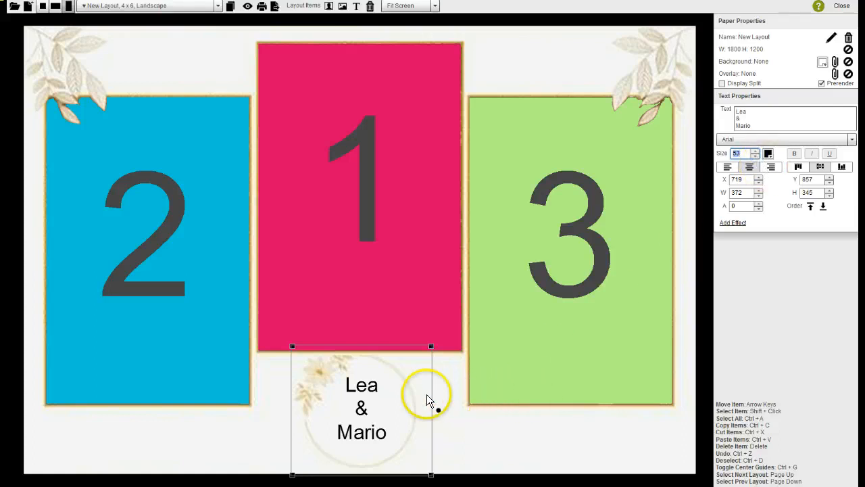
click(362, 408)
drag(361, 409, 360, 411)
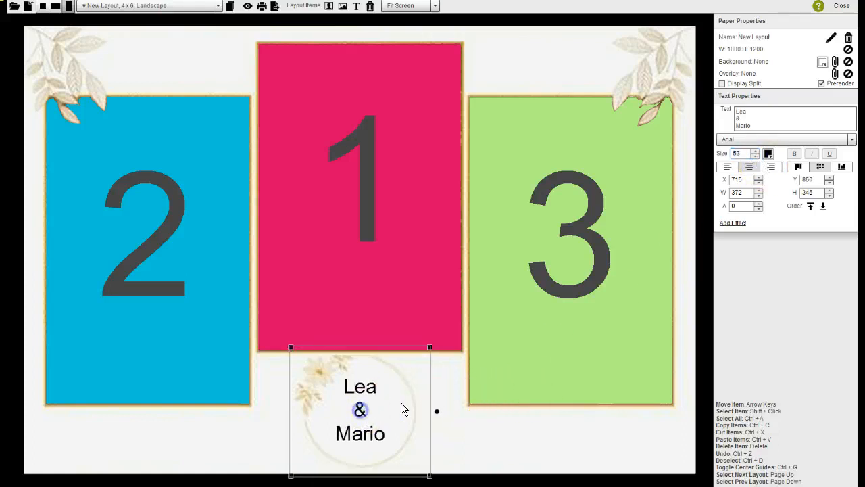
Colour the names text light golden orange and lower it slightly within the circle to about X 715, Y 871.
click(768, 154)
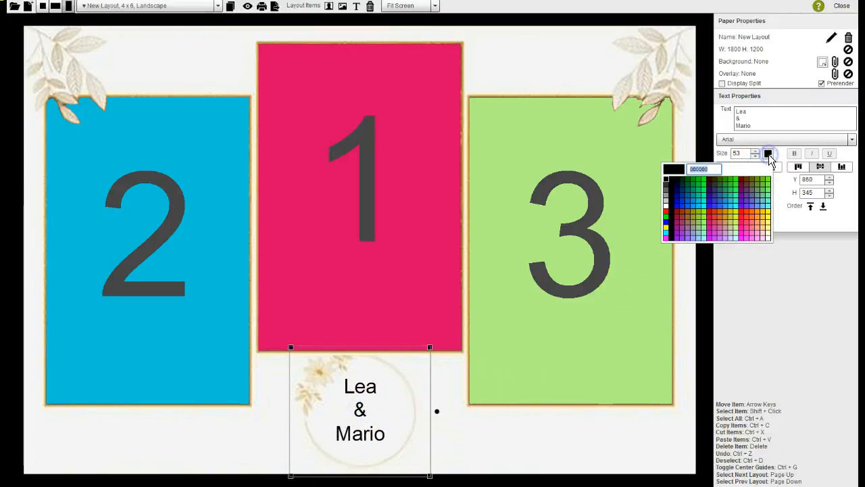
click(767, 229)
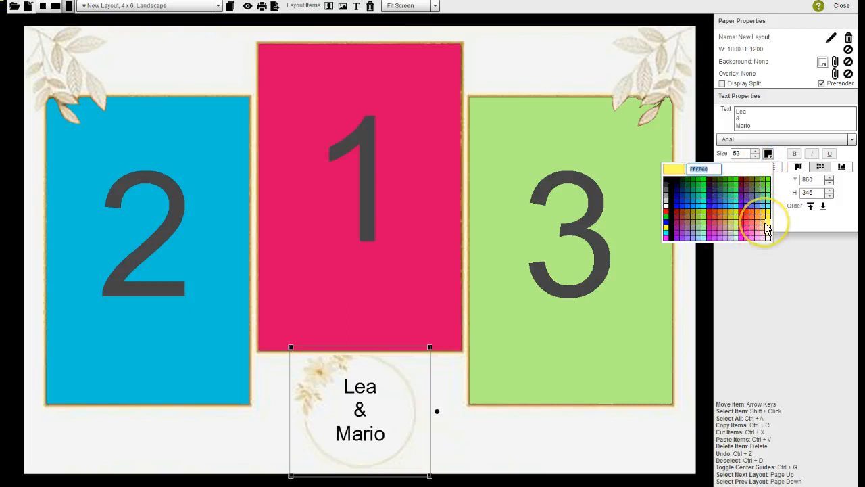
click(763, 227)
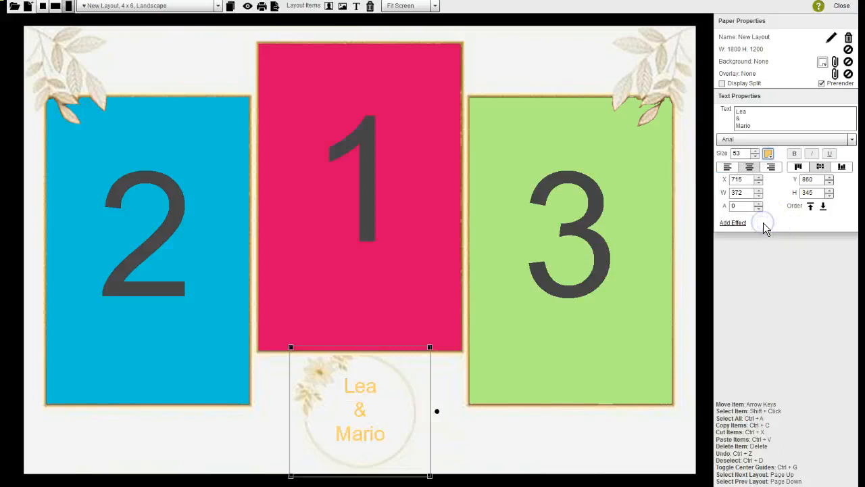
drag(369, 418, 369, 423)
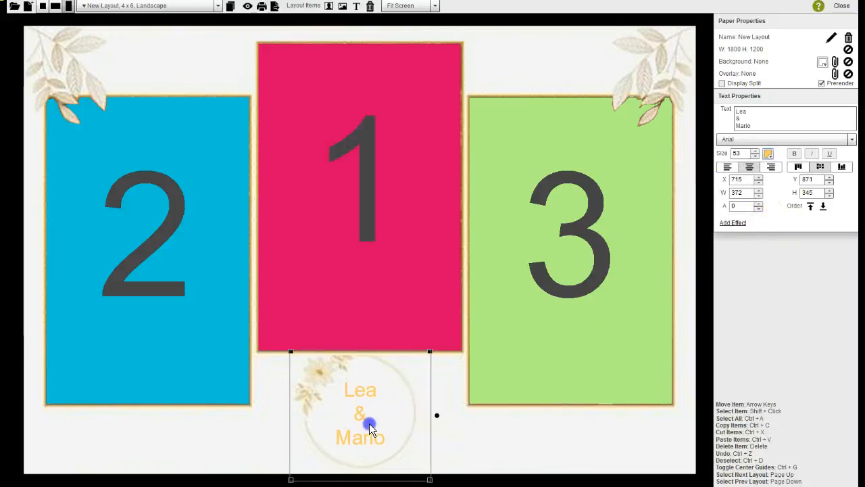
click(818, 179)
Set the font of the names text to Brock Script.
click(852, 139)
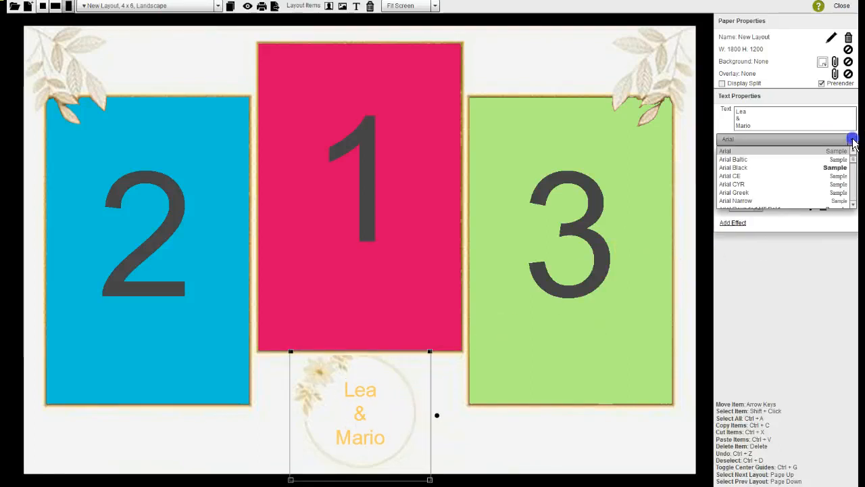
drag(851, 158, 857, 178)
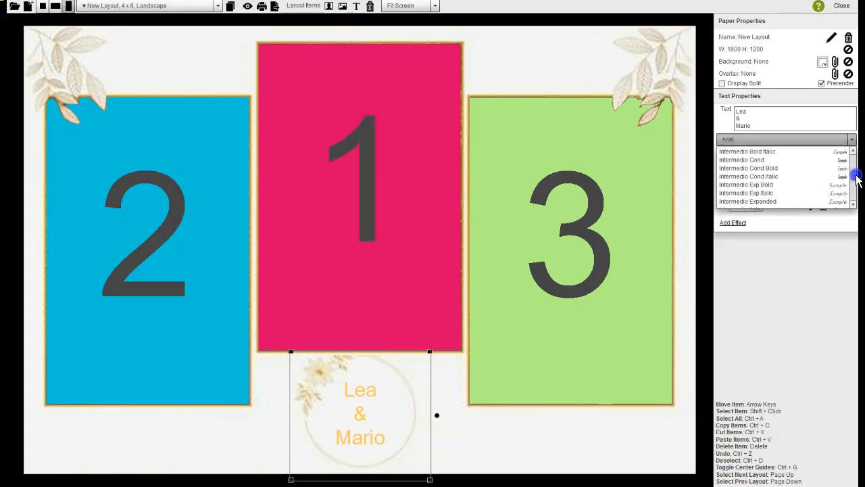
drag(856, 181, 857, 166)
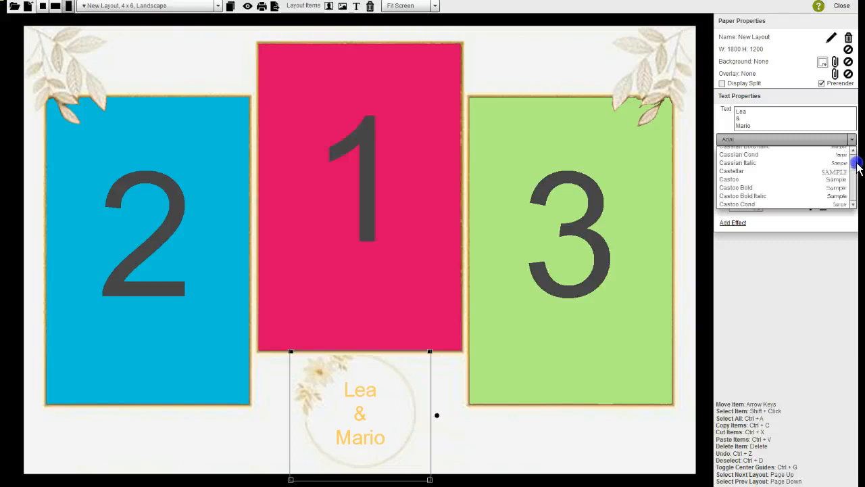
scroll(792, 181, up, 10)
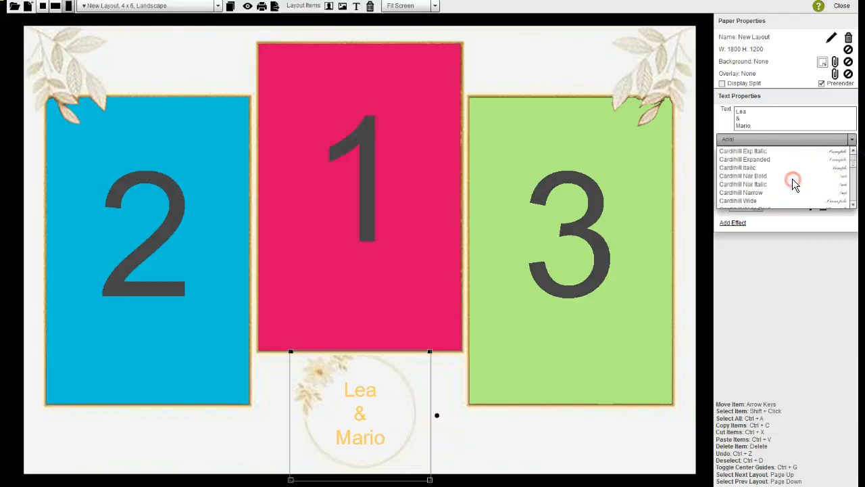
scroll(816, 194, down, 8)
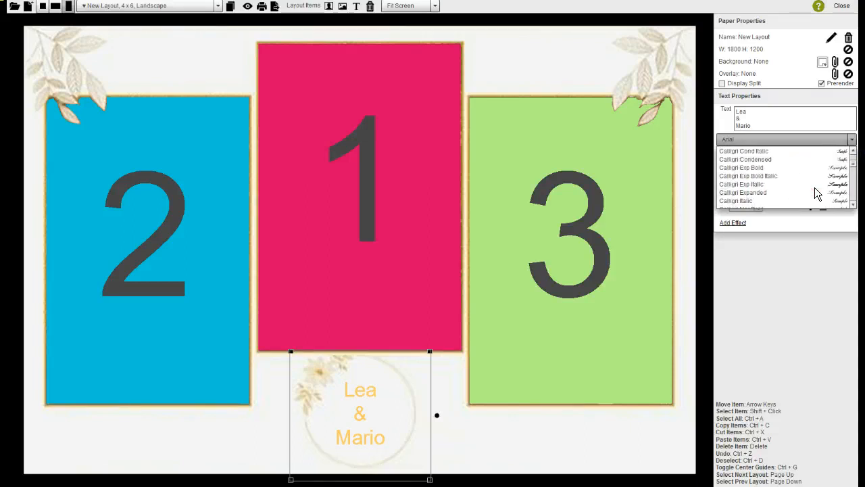
scroll(788, 193, up, 15)
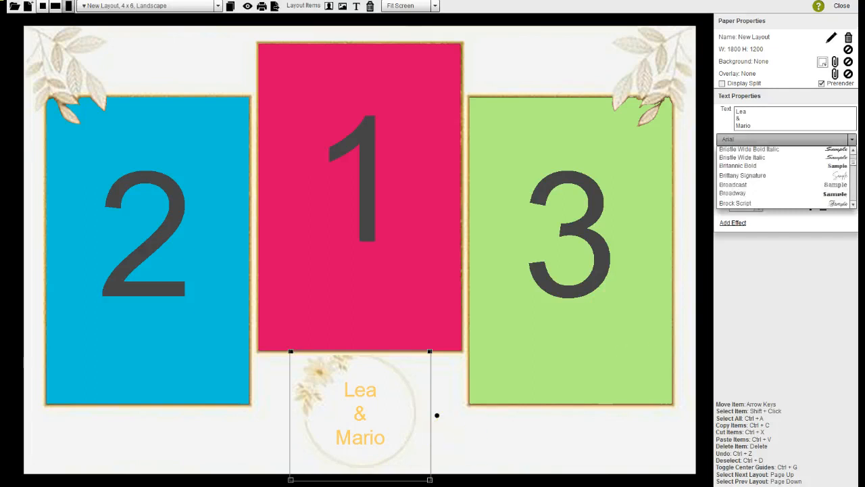
click(744, 203)
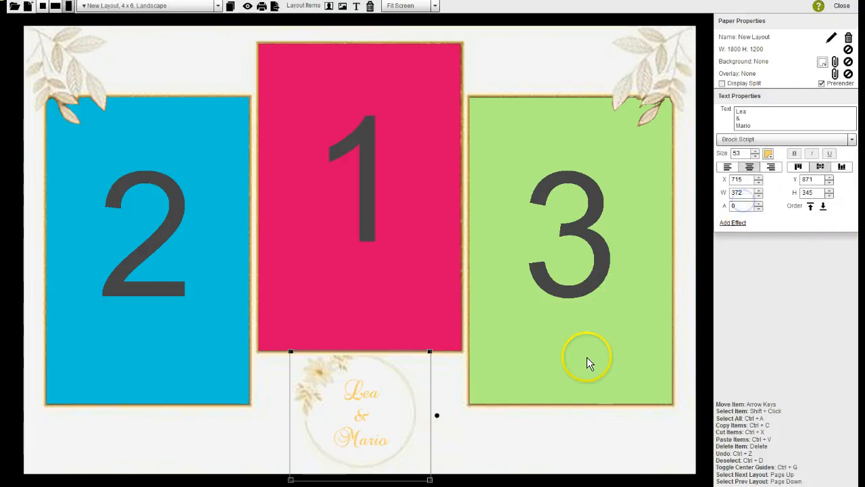
Shrink the names text box to about 293 by 268 and centre it in the floral circle at X 750, Y 903.
drag(365, 423, 366, 421)
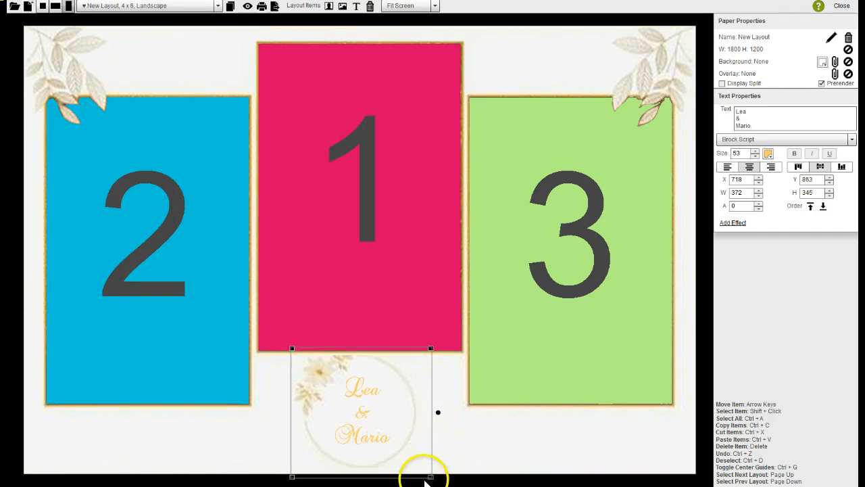
drag(428, 475, 396, 448)
drag(361, 399, 371, 411)
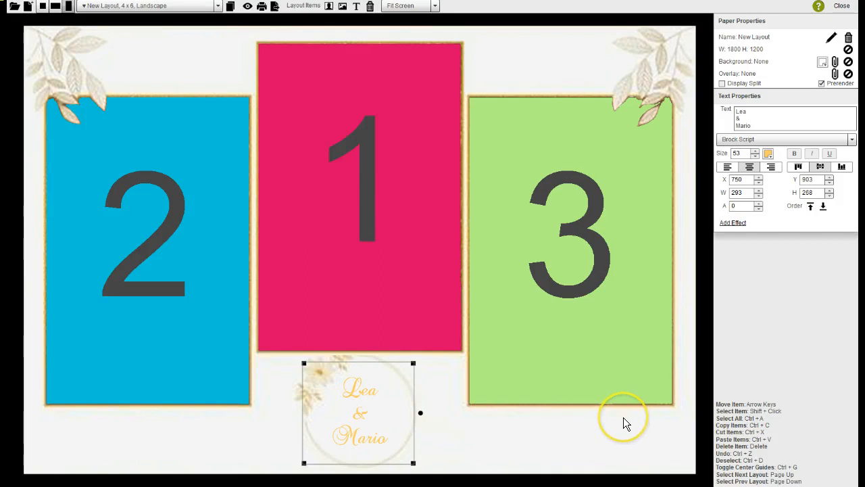
Add a second text item at about X 961, Y 783, and copy "Hvala Vam ad srca" from Notepad.
click(356, 9)
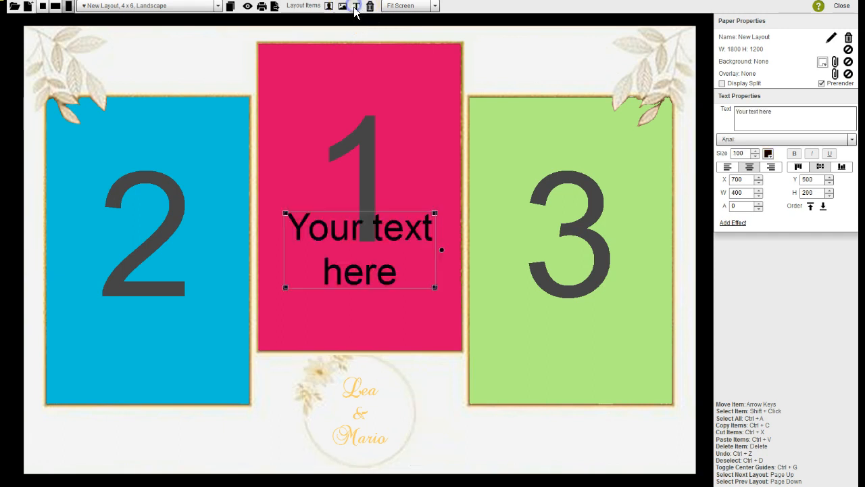
drag(363, 228, 496, 339)
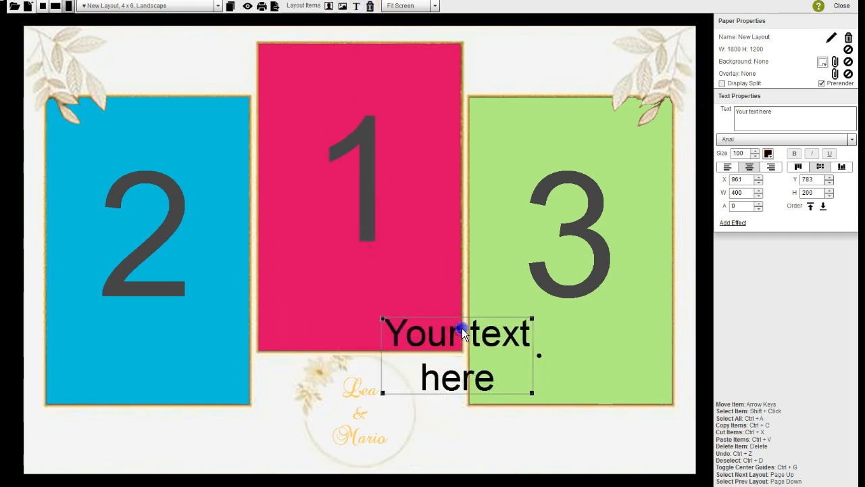
key(alt+Tab)
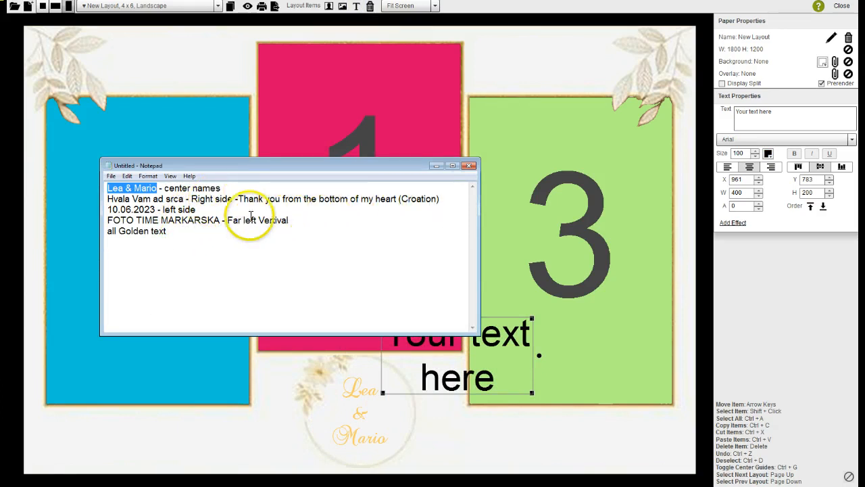
click(184, 198)
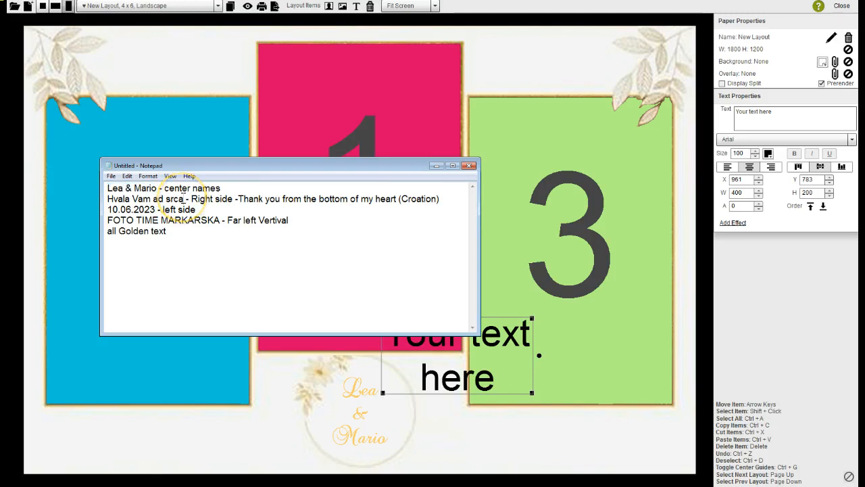
drag(184, 198, 61, 198)
key(ctrl+c)
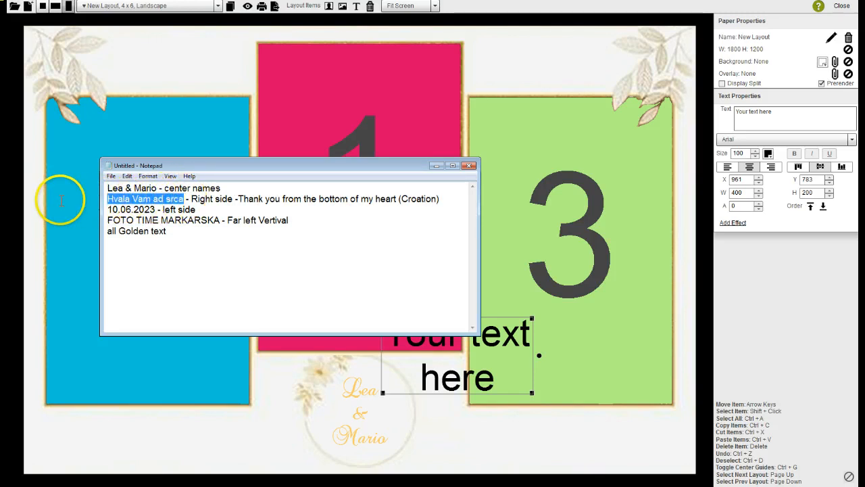
right_click(144, 202)
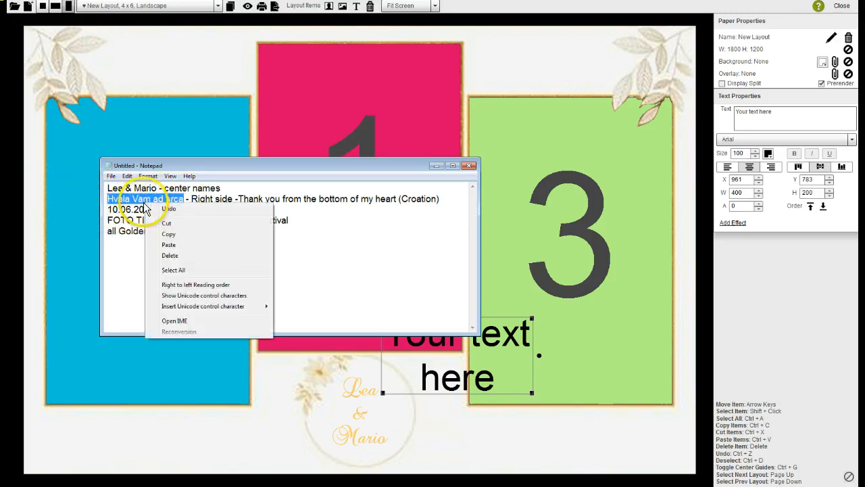
click(169, 233)
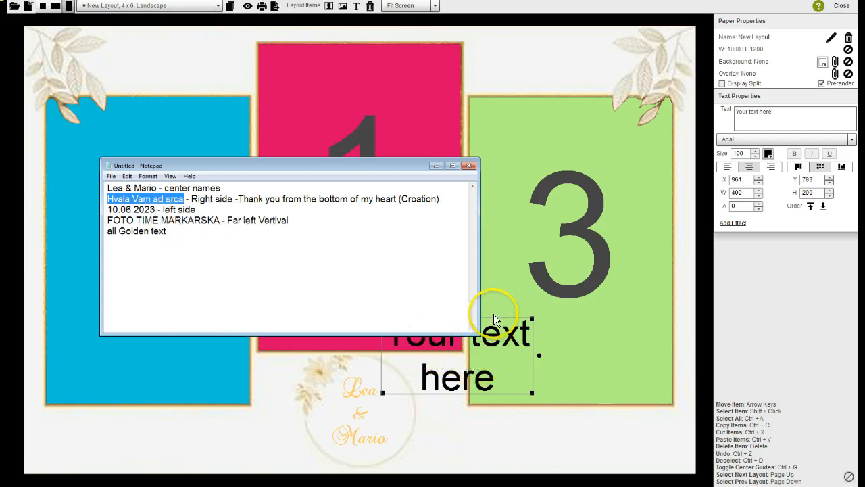
Replace the placeholder wording of the second text item with the copied "Hvala Vam ad srca".
click(578, 10)
click(774, 110)
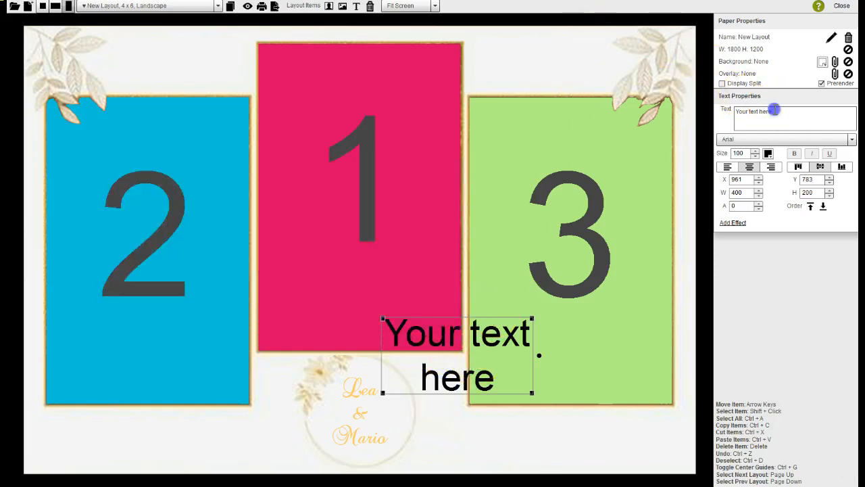
drag(774, 110, 710, 110)
right_click(750, 110)
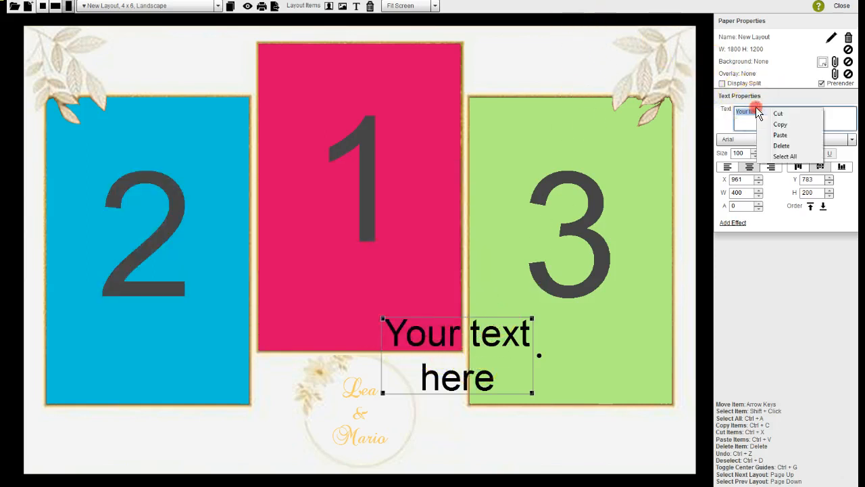
click(780, 136)
Fit the "Hvala Vam ad srca" text beneath photo 3 at about X 1198, Y 1037, with a 549 by 67 box and font size 53.
click(754, 156)
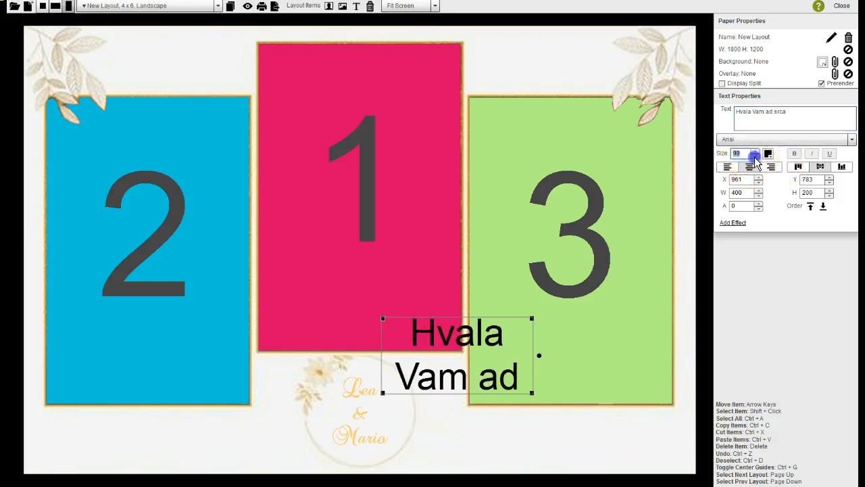
drag(754, 156, 755, 157)
drag(490, 358, 574, 424)
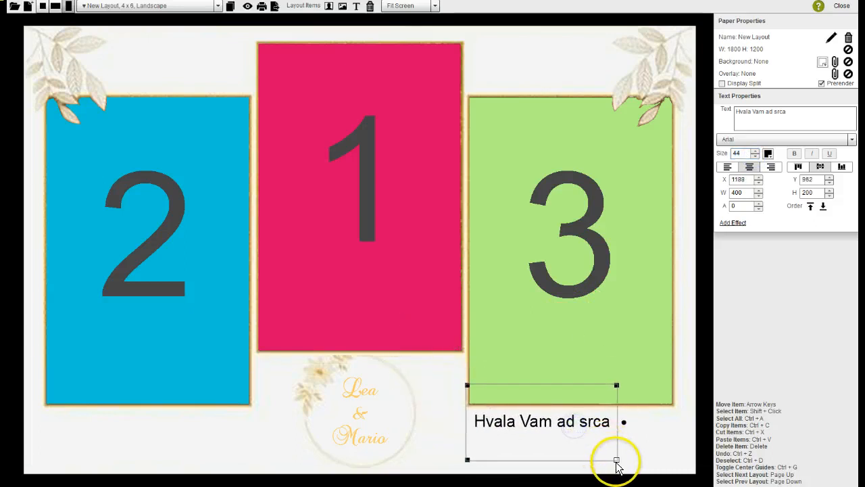
drag(615, 459, 649, 429)
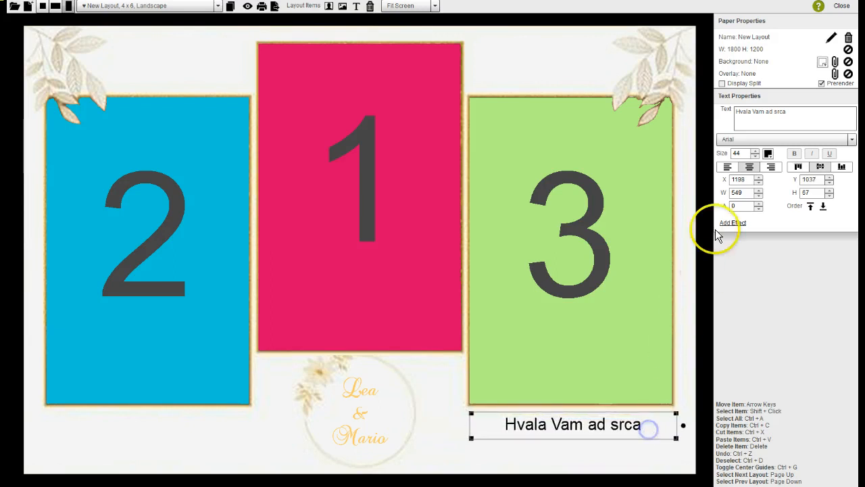
click(755, 150)
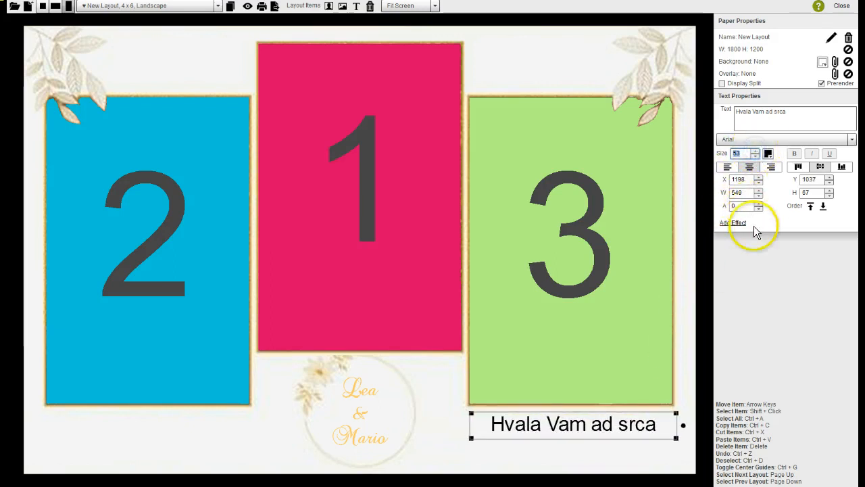
Colour the "Hvala Vam ad srca" text golden yellow.
click(770, 150)
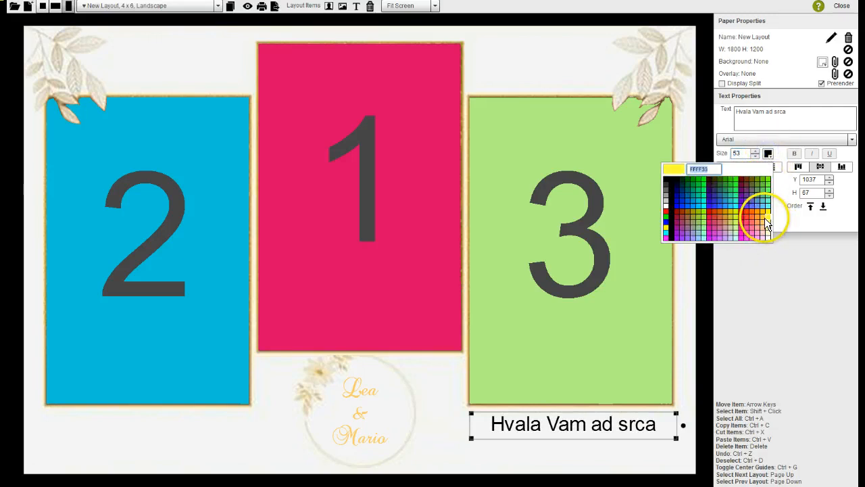
click(763, 220)
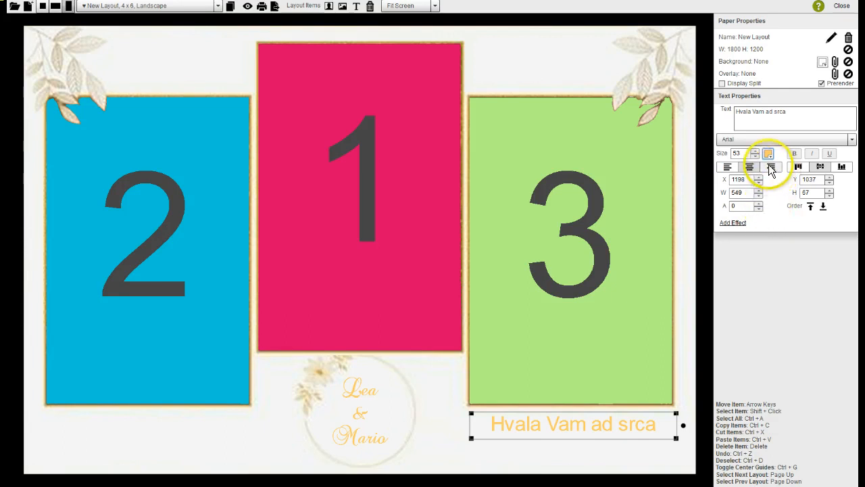
click(769, 154)
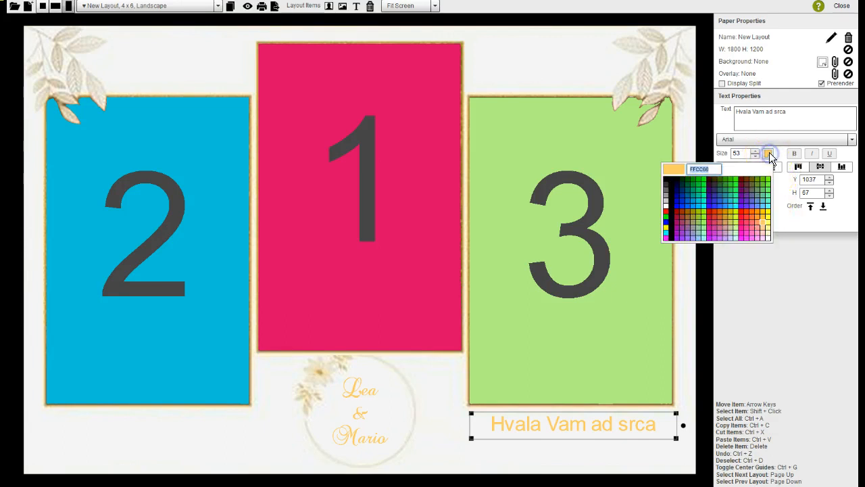
click(763, 214)
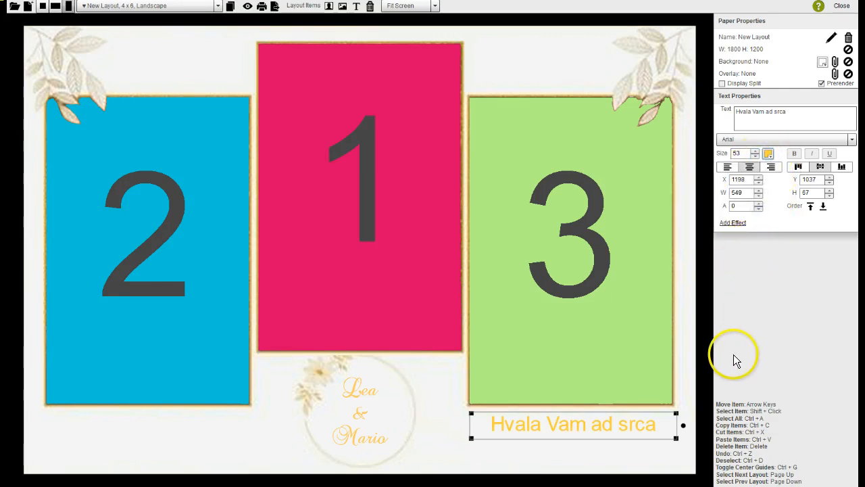
Set the "Hvala Vam ad srca" text in the Brock Script font and make it bold.
click(836, 141)
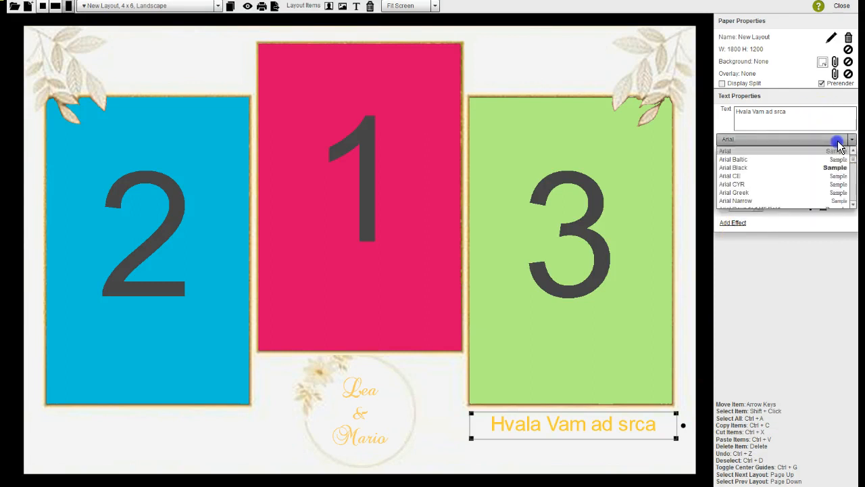
mouse_move(853, 161)
mouse_down()
mouse_move(853, 173)
mouse_move(855, 159)
mouse_up()
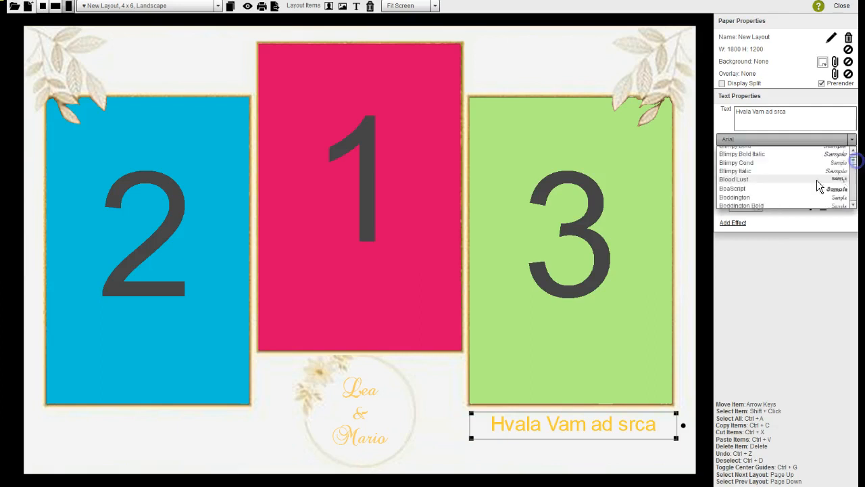
scroll(805, 181, down, 1)
scroll(805, 181, down, 5)
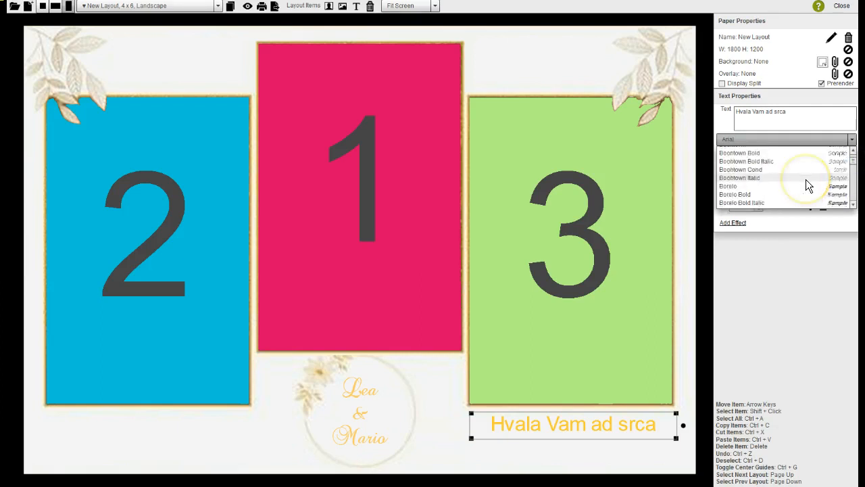
scroll(808, 186, down, 8)
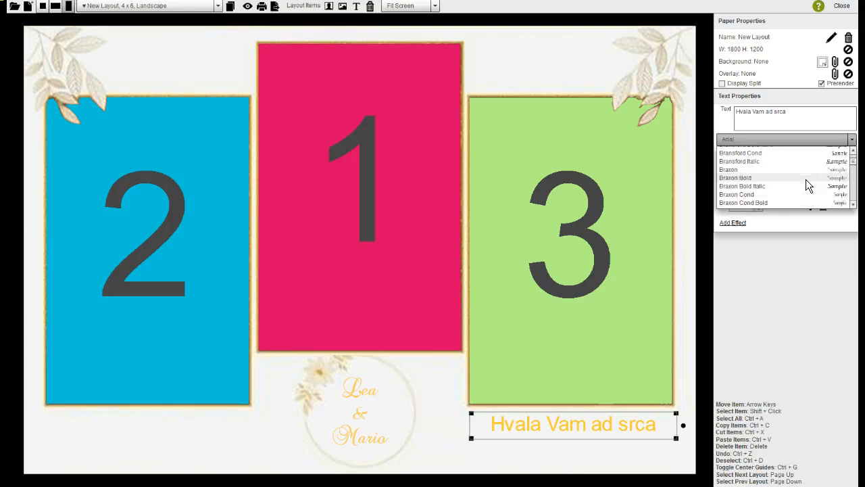
scroll(808, 185, down, 3)
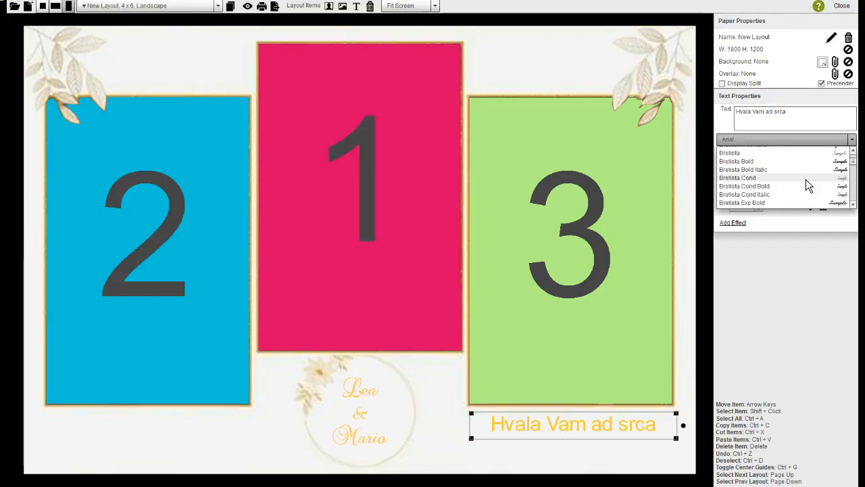
scroll(808, 185, down, 2)
scroll(806, 181, down, 5)
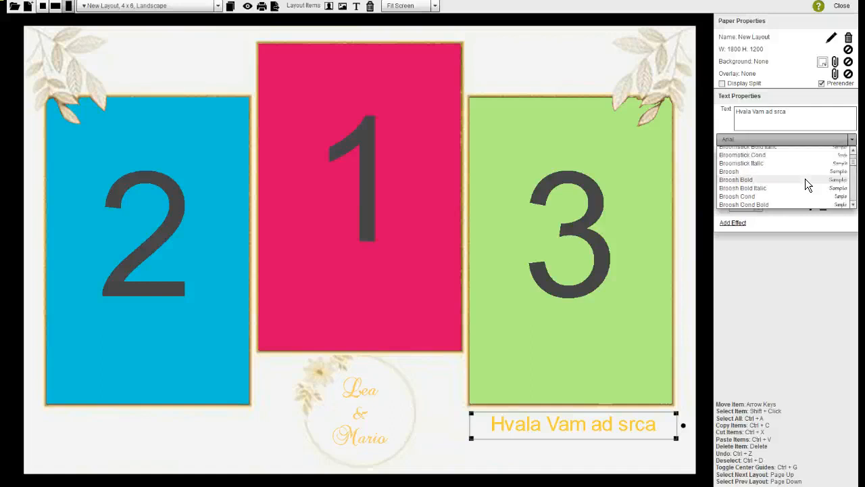
scroll(805, 178, down, 2)
scroll(804, 179, down, 1)
scroll(805, 178, down, 2)
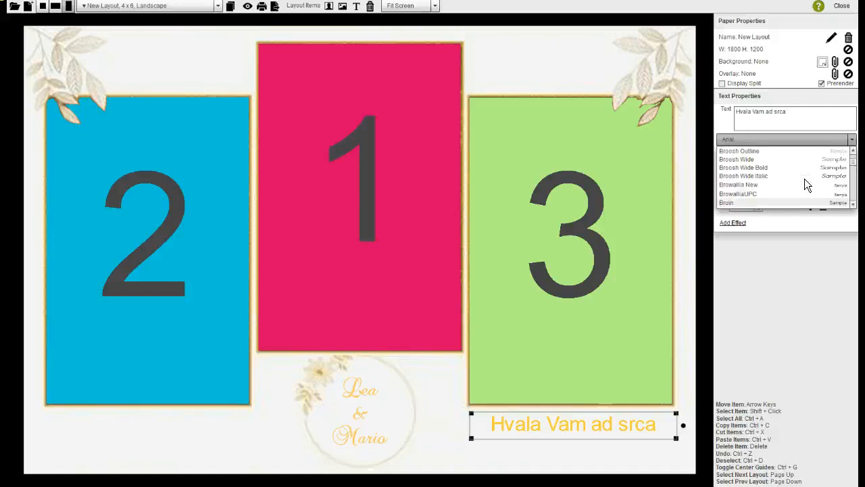
scroll(804, 178, up, 4)
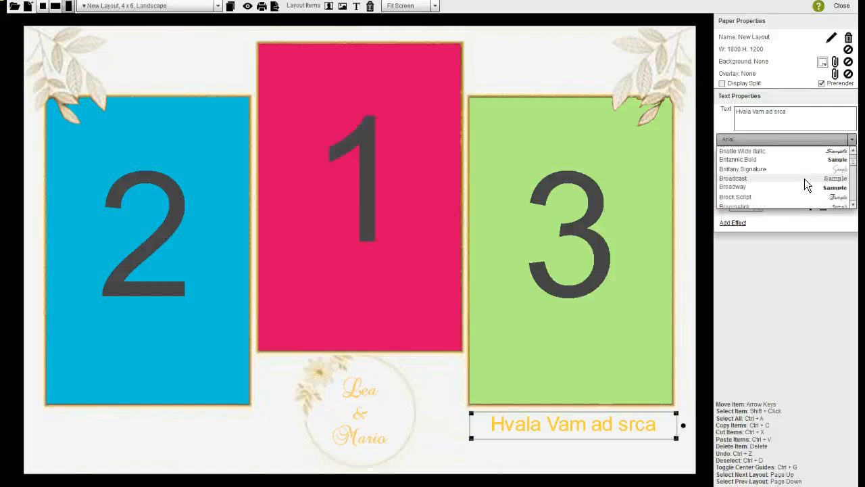
click(739, 196)
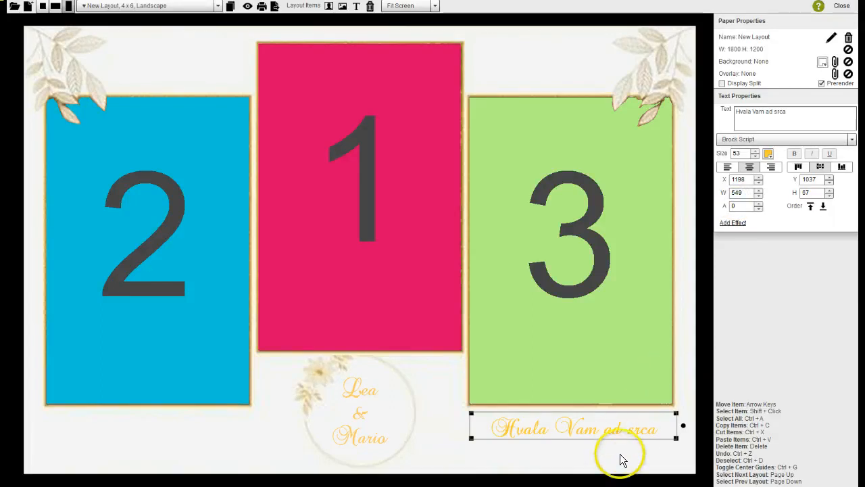
click(795, 154)
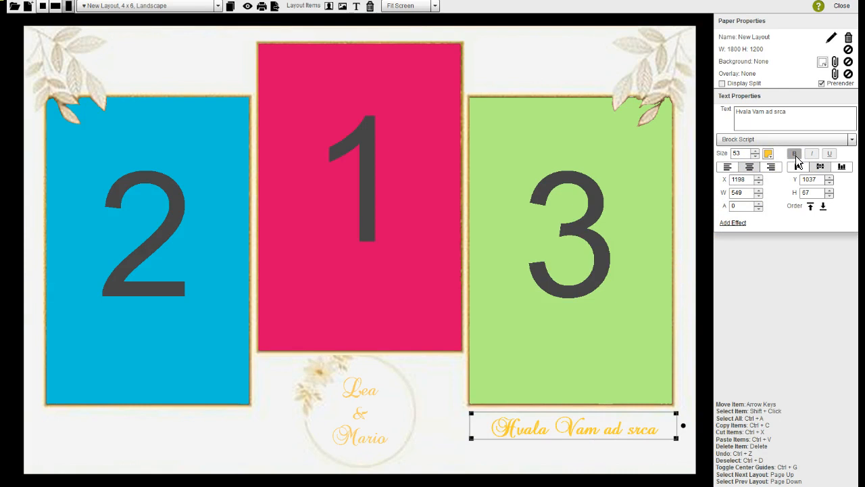
Switch to Notepad and copy the date "10.06.2023" from the notes.
click(121, 427)
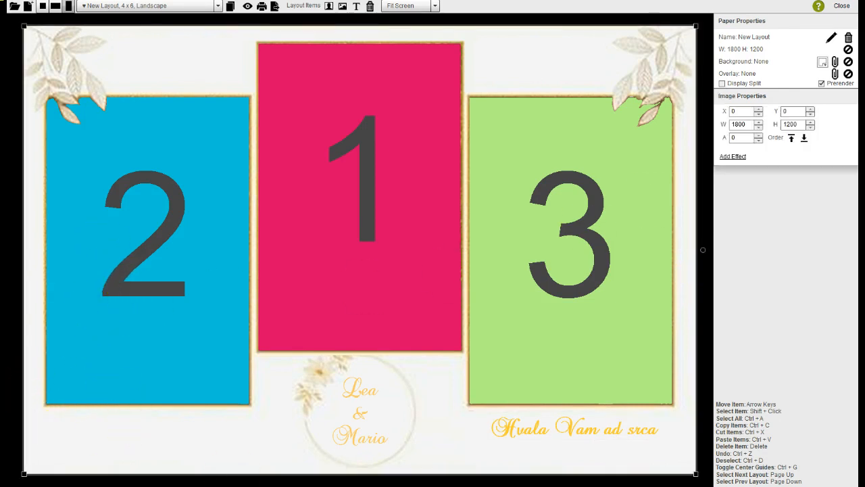
key(alt+Tab)
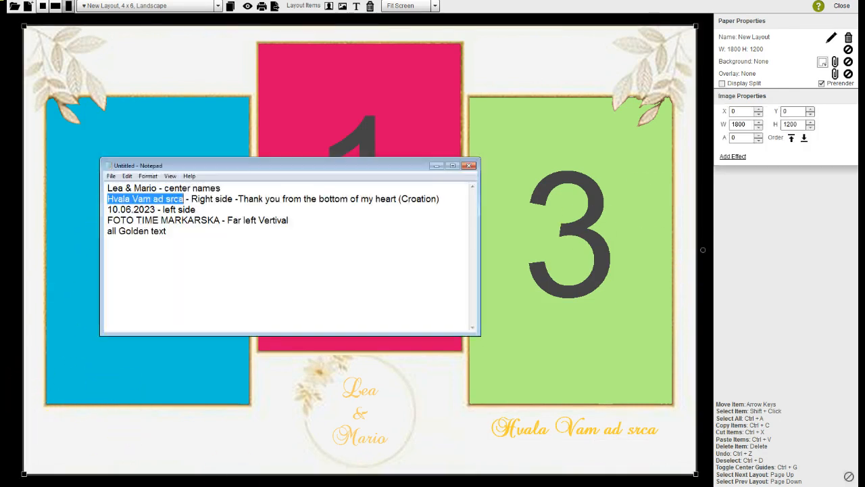
drag(156, 209, 77, 209)
right_click(145, 209)
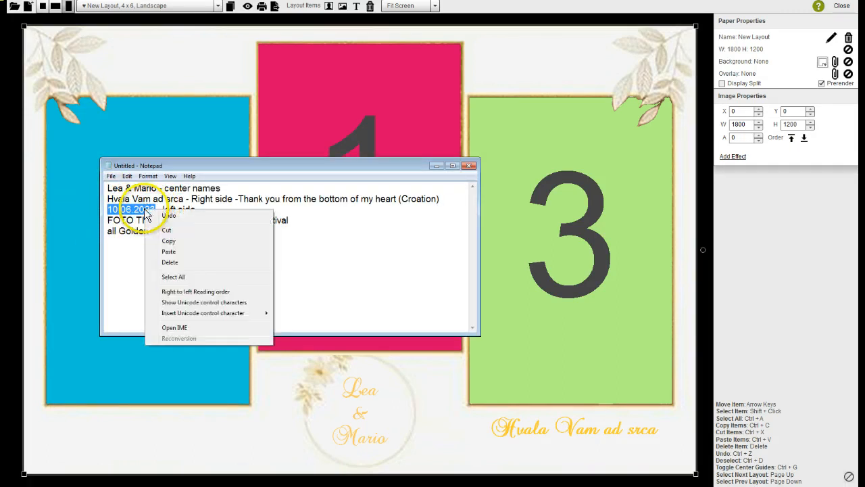
click(168, 241)
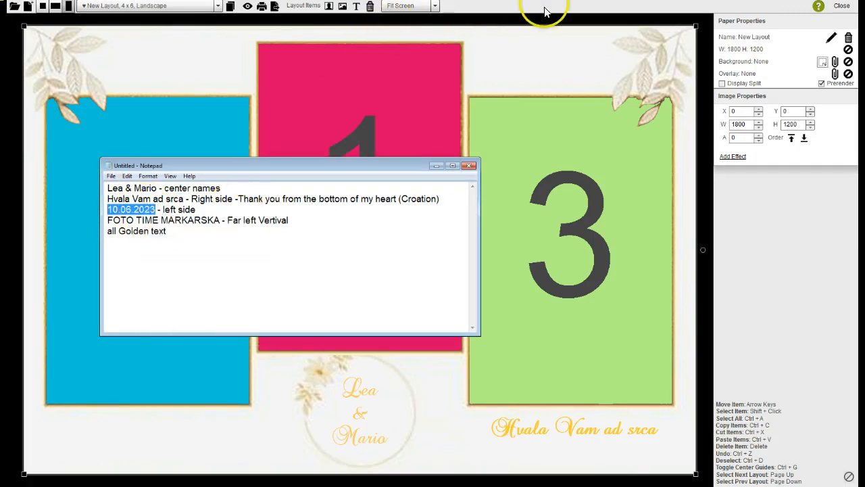
Back in the layout editor, add a third text item and replace its placeholder wording with the copied date 10.06.2023.
click(545, 11)
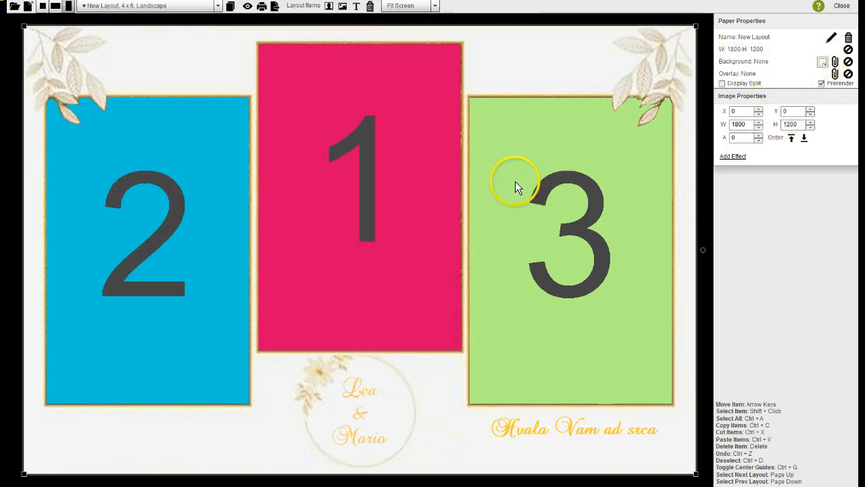
click(356, 6)
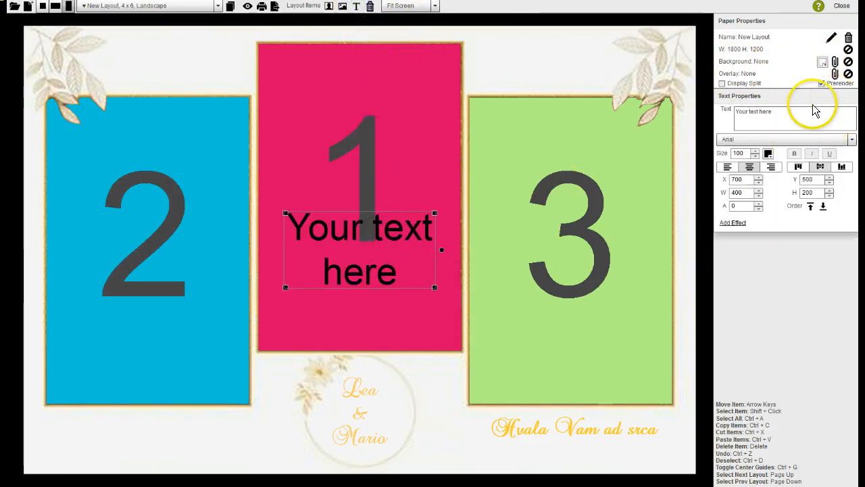
drag(806, 108, 697, 120)
right_click(736, 111)
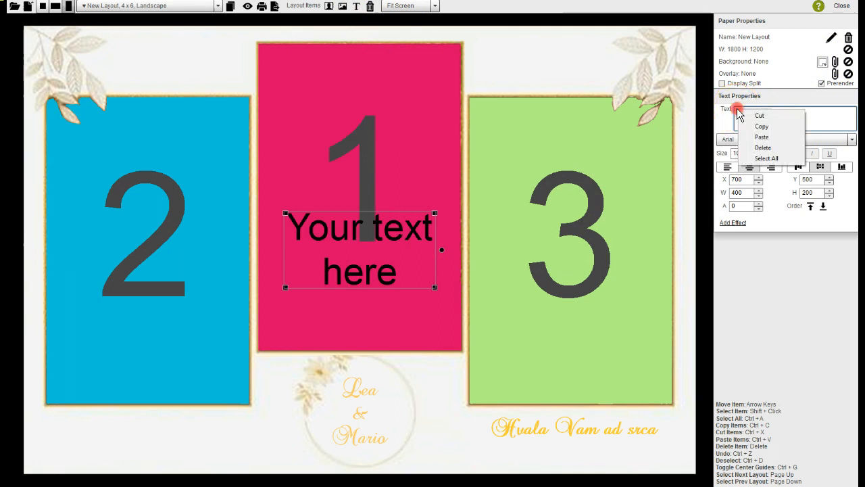
click(761, 138)
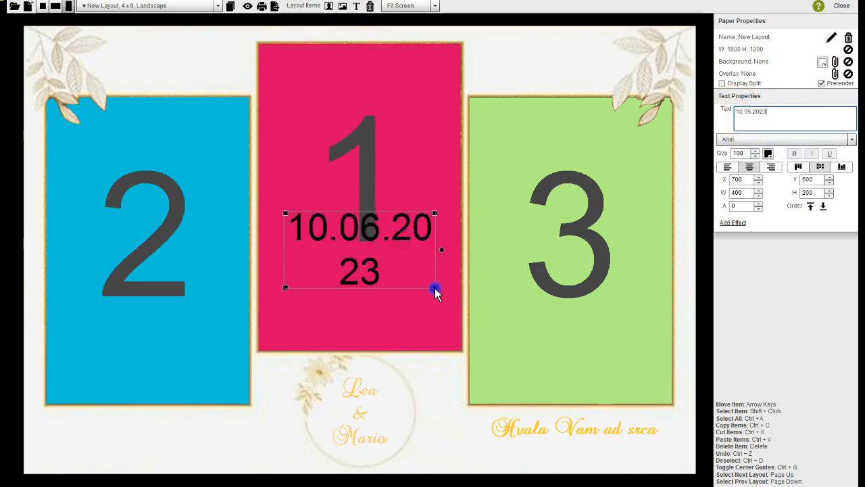
Resize the date's text box to about 587 by 83, reduce its font size to 67 and place it beneath photo 2 at about X 48, Y 1036.
drag(432, 285, 502, 247)
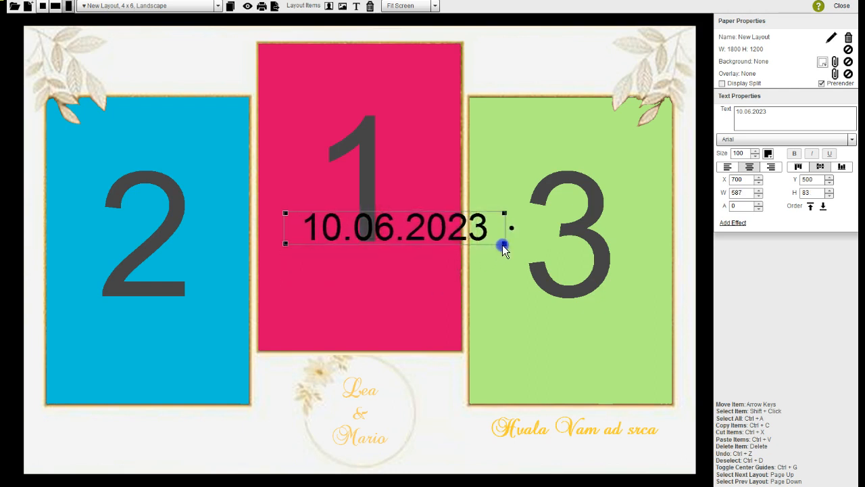
click(755, 156)
drag(753, 157, 754, 160)
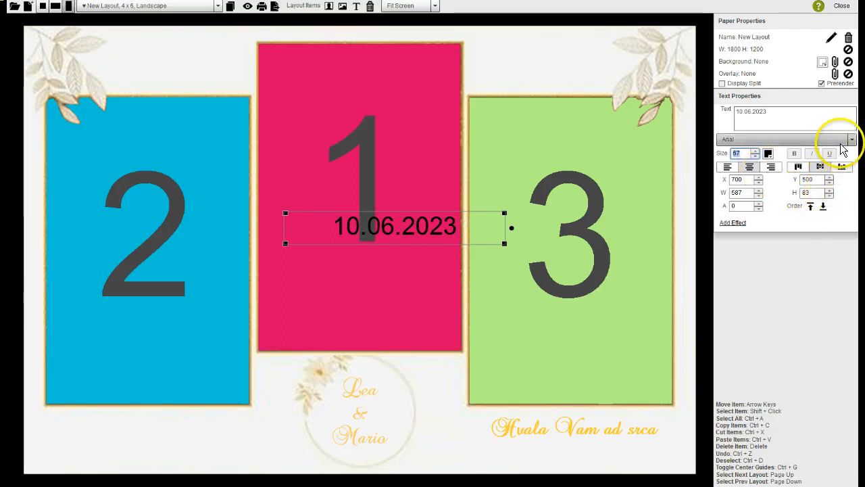
drag(470, 237, 184, 428)
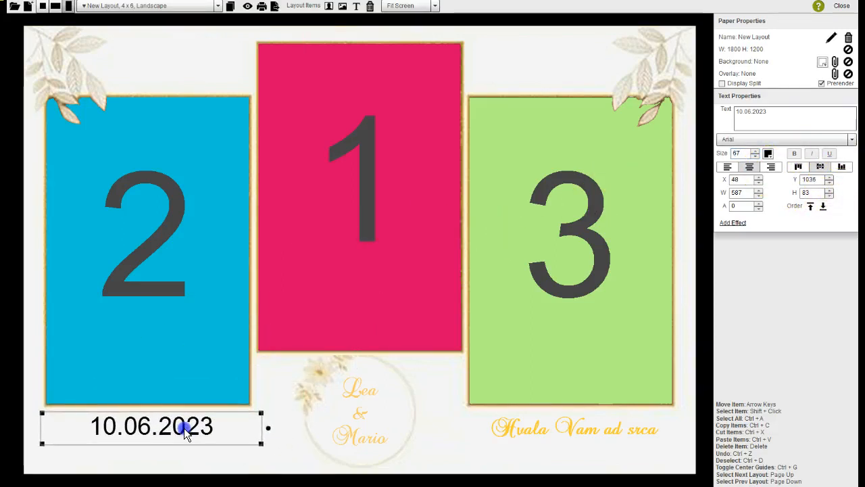
Set the date text's font size to 49 and colour it golden yellow.
click(756, 157)
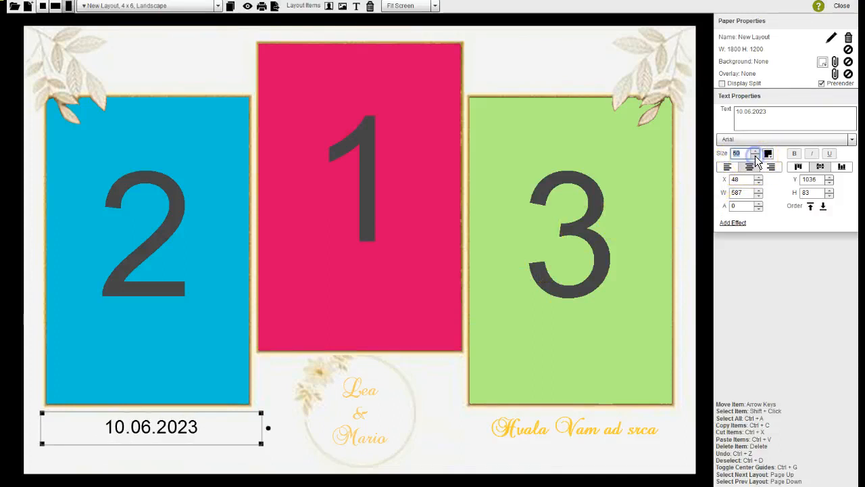
click(755, 157)
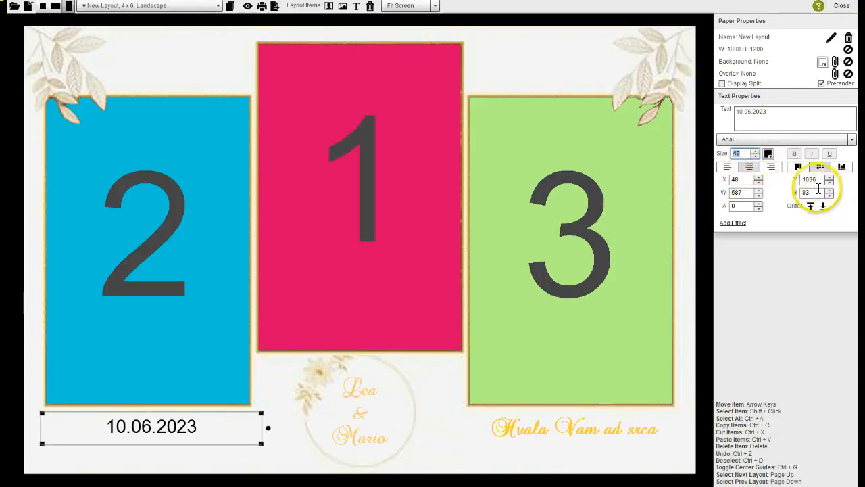
click(768, 155)
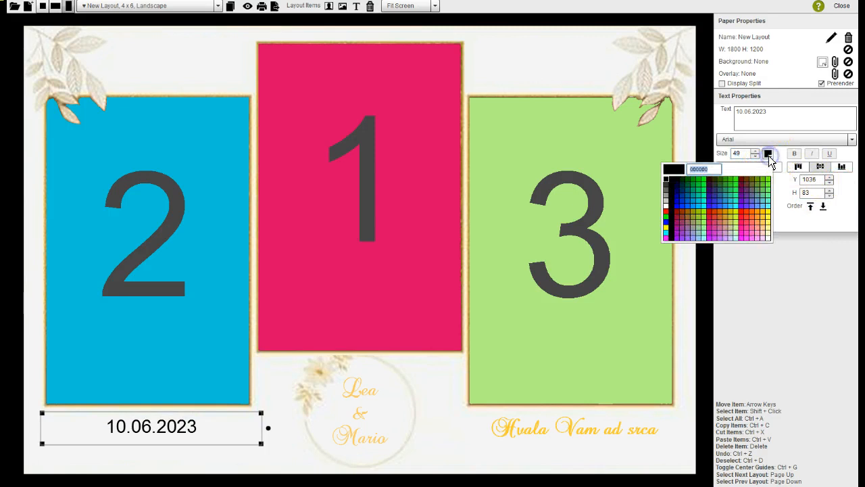
click(763, 215)
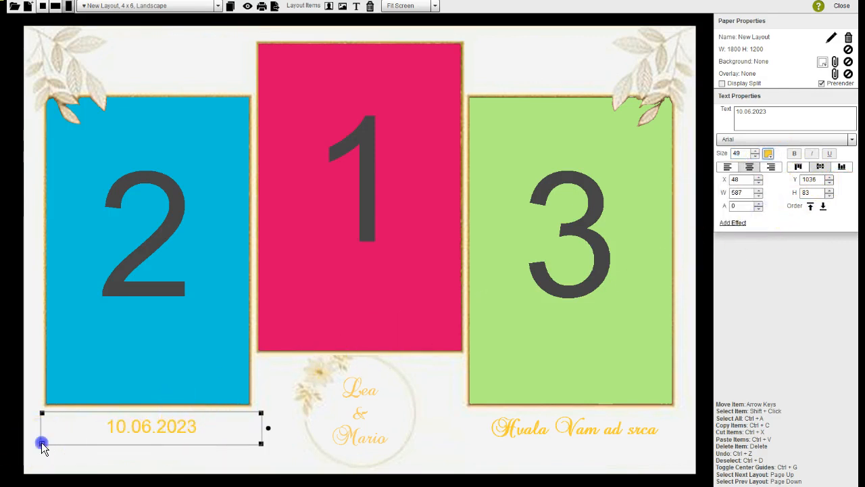
Shrink the date's text box to about 391 by 60 and center it beneath photo 2 at about X 134, Y 1035.
drag(41, 442, 114, 434)
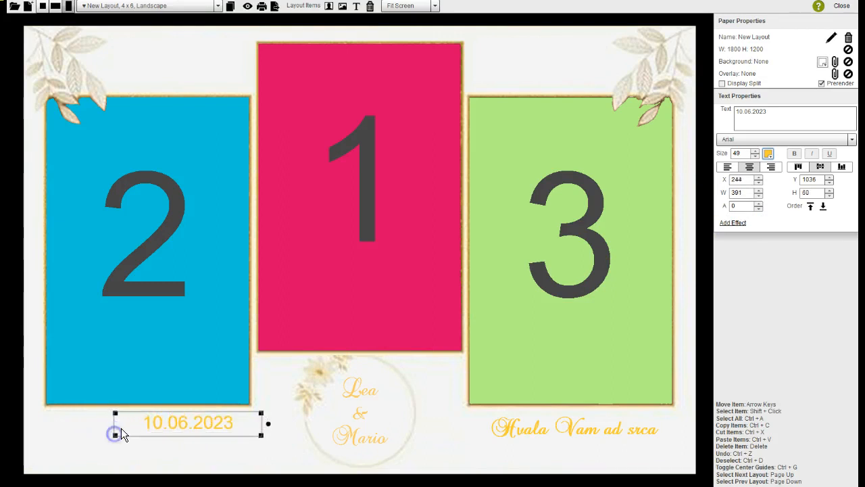
drag(174, 425, 149, 422)
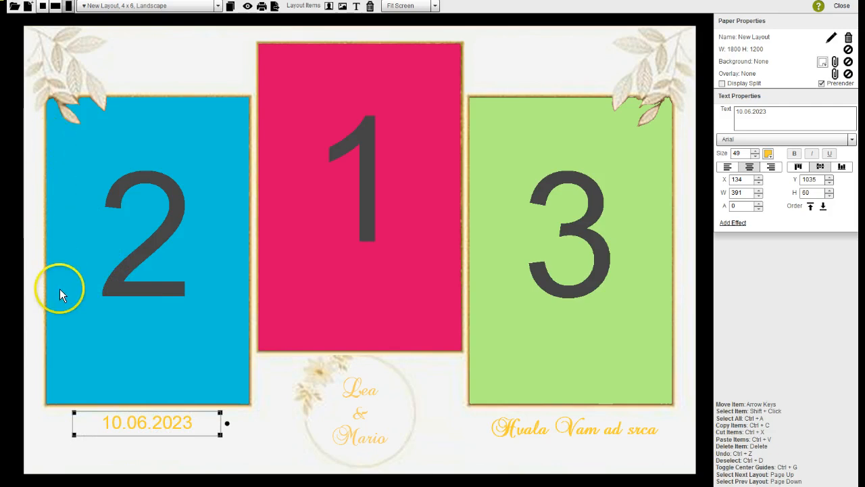
Add a fourth text item and stretch its box to about 1363 by 95, placed at about X 45, Y 587.
click(356, 7)
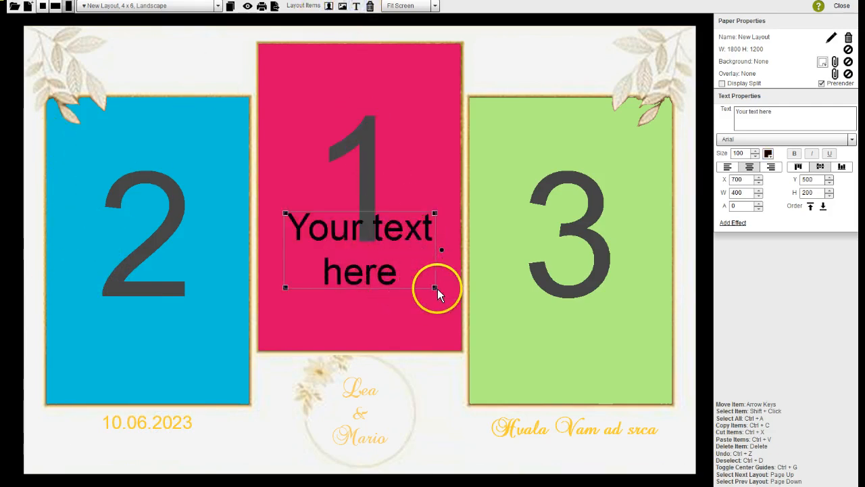
drag(433, 286, 671, 244)
drag(602, 233, 354, 267)
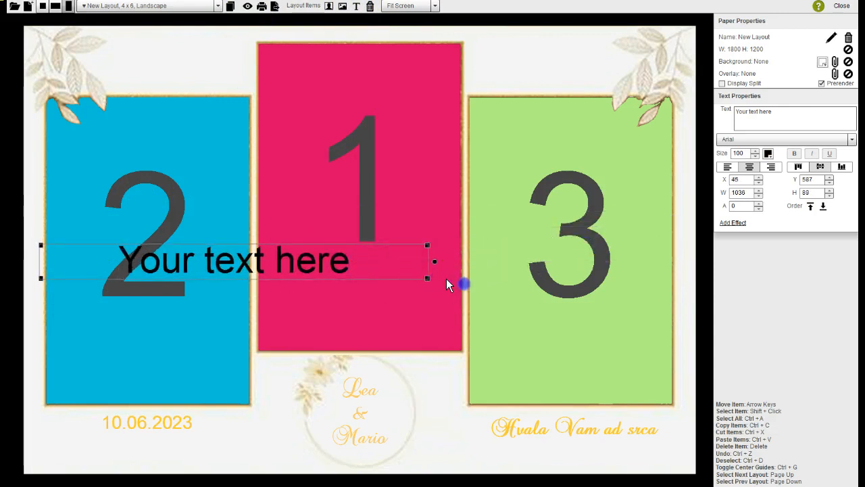
drag(427, 278, 549, 280)
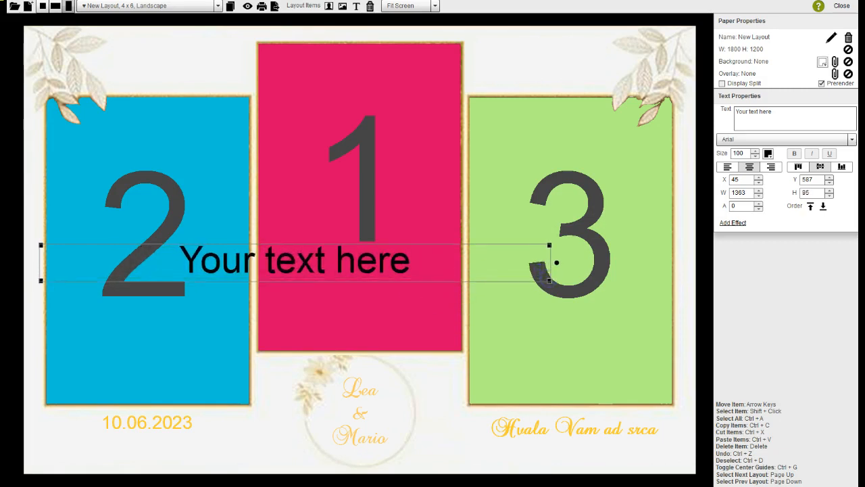
Switch to Notepad and copy "FOTO TIME MARKARSKA" from the notes.
key(alt+Tab)
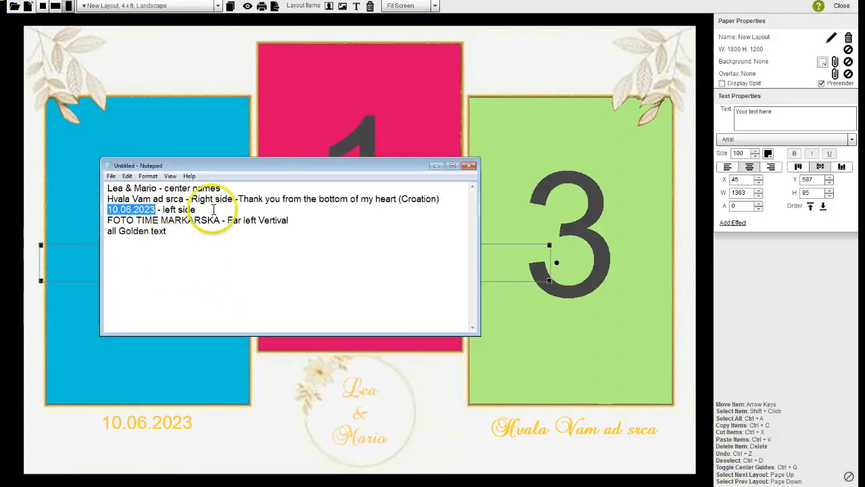
drag(220, 220, 87, 222)
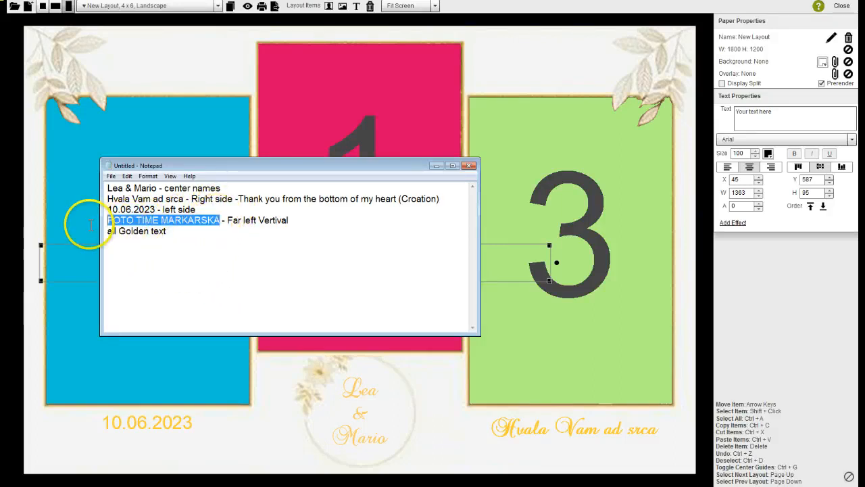
right_click(152, 220)
click(157, 259)
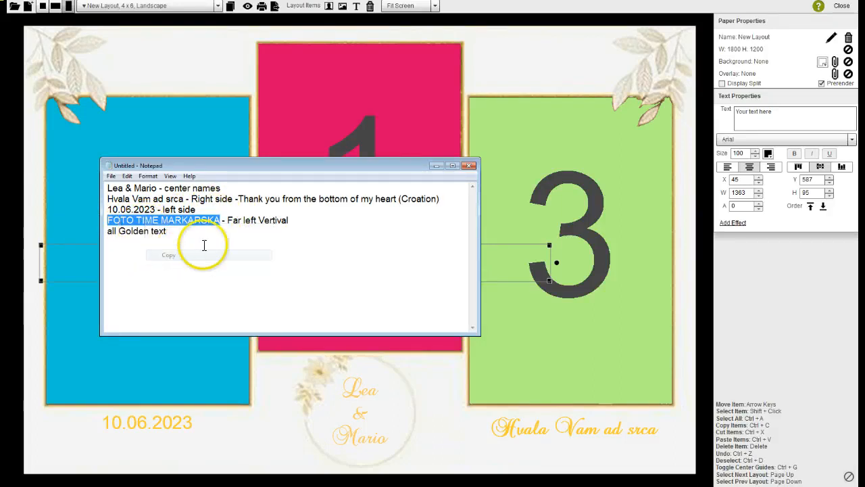
Back in the layout editor, replace the new text item's placeholder wording with the copied FOTO TIME MARKARSKA.
click(501, 21)
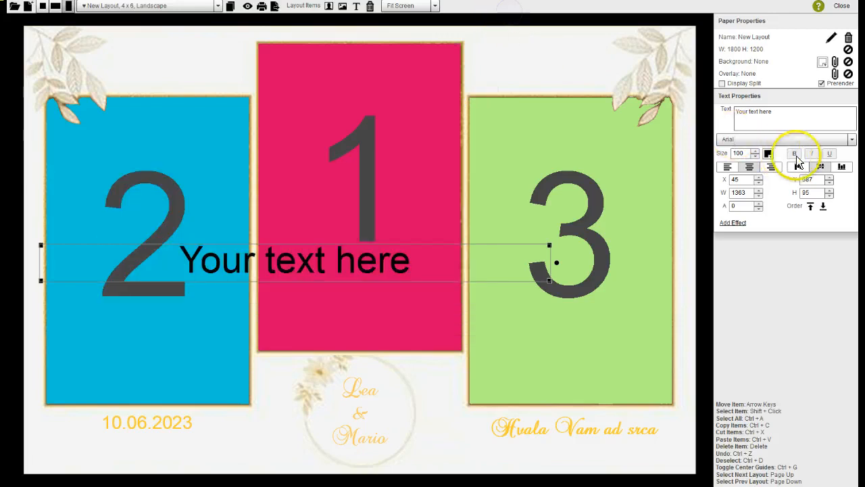
drag(796, 114, 696, 121)
right_click(742, 110)
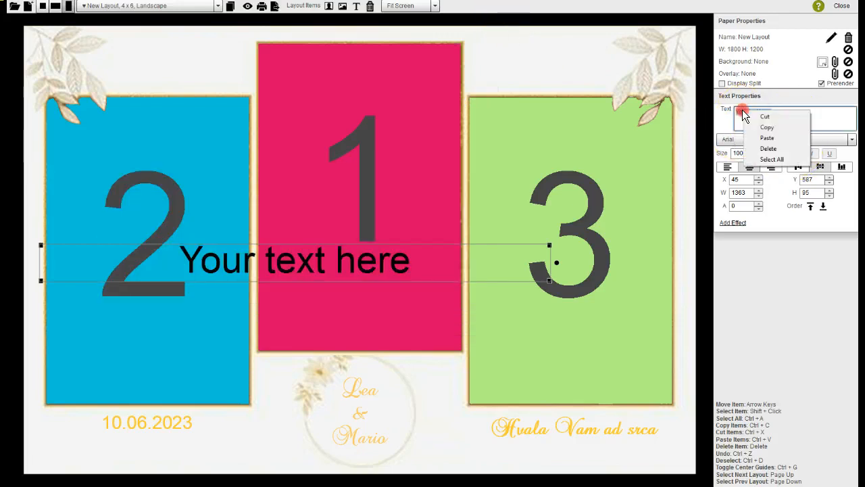
click(769, 139)
Reduce the FOTO TIME MARKARSKA text to font size 49, make it bold and colour it golden yellow.
click(754, 156)
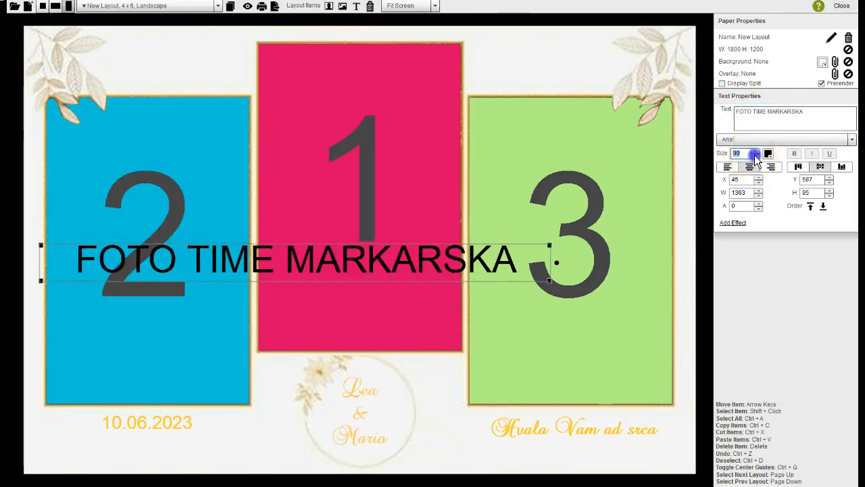
click(755, 156)
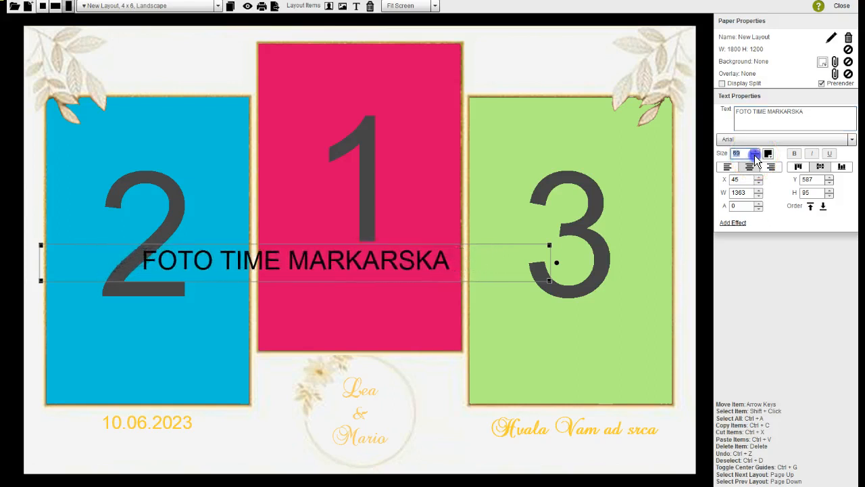
click(754, 156)
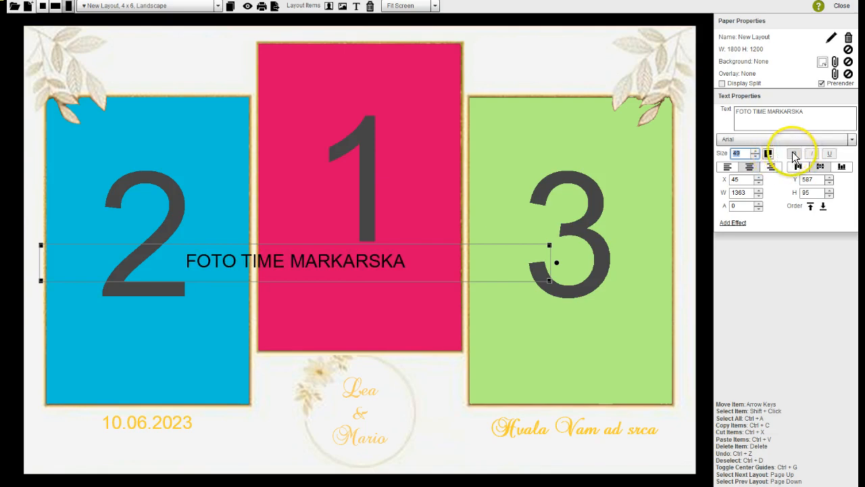
click(794, 154)
click(768, 154)
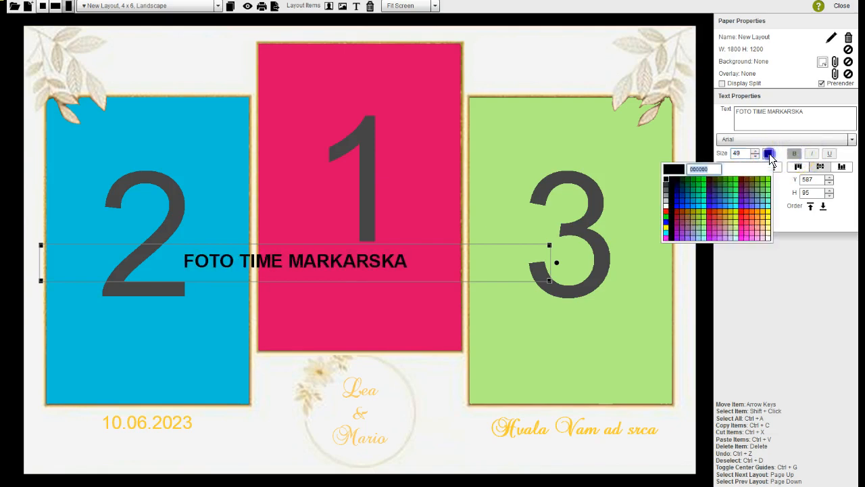
click(763, 217)
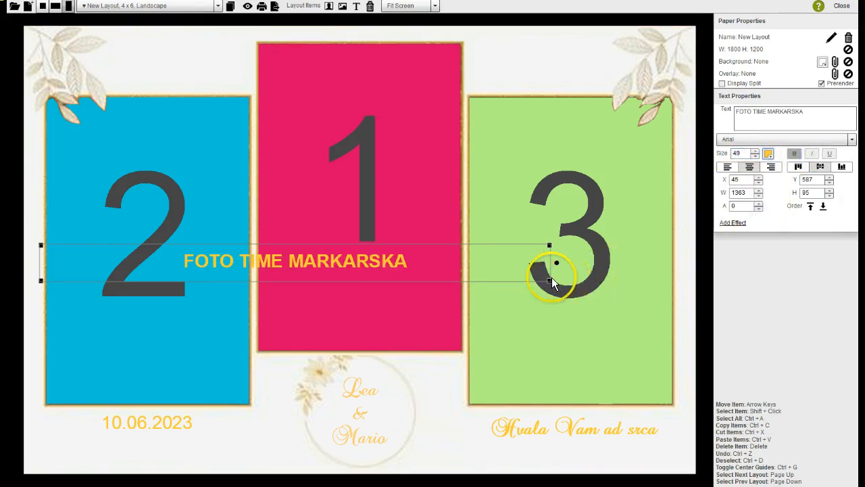
Shrink the FOTO TIME MARKARSKA text box to about 642 by 64 and set its font size to 42.
drag(548, 280, 280, 268)
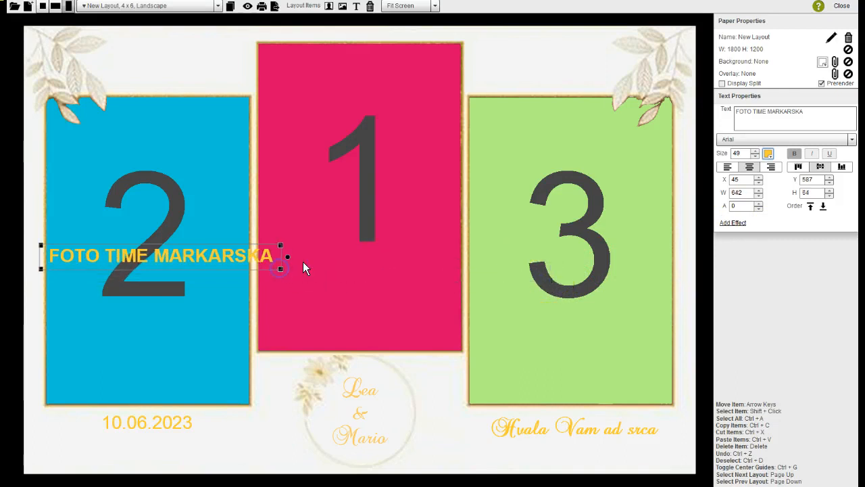
click(755, 156)
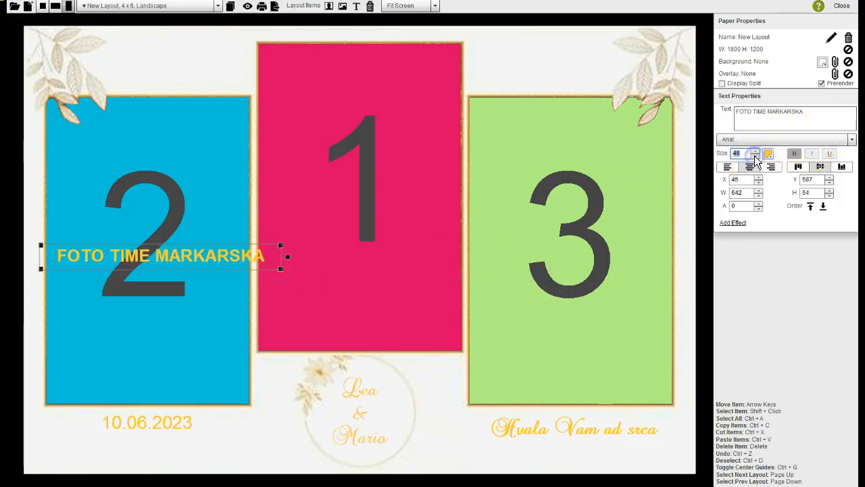
click(754, 156)
click(755, 156)
click(754, 156)
click(754, 156)
click(754, 157)
click(754, 156)
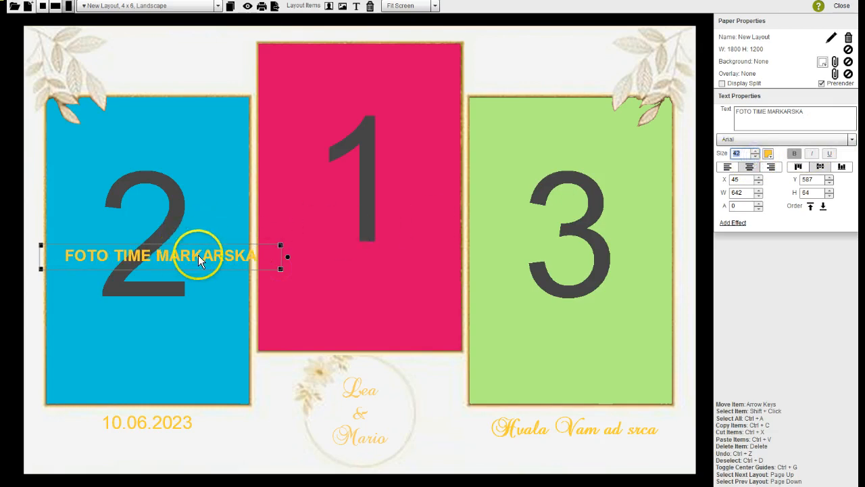
Rotate the FOTO TIME MARKARSKA text to an angle of -90 and place it along the page's left edge beside photo 2, at about X 7, Y 940.
drag(198, 258, 203, 329)
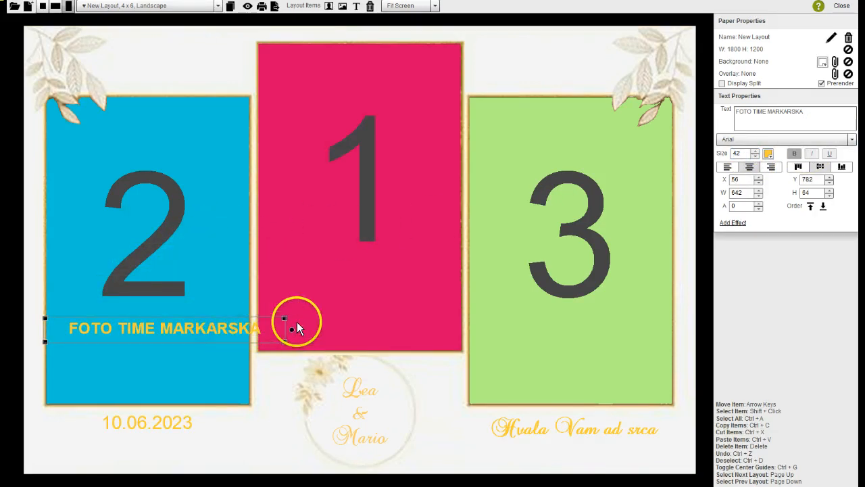
drag(291, 329, 161, 217)
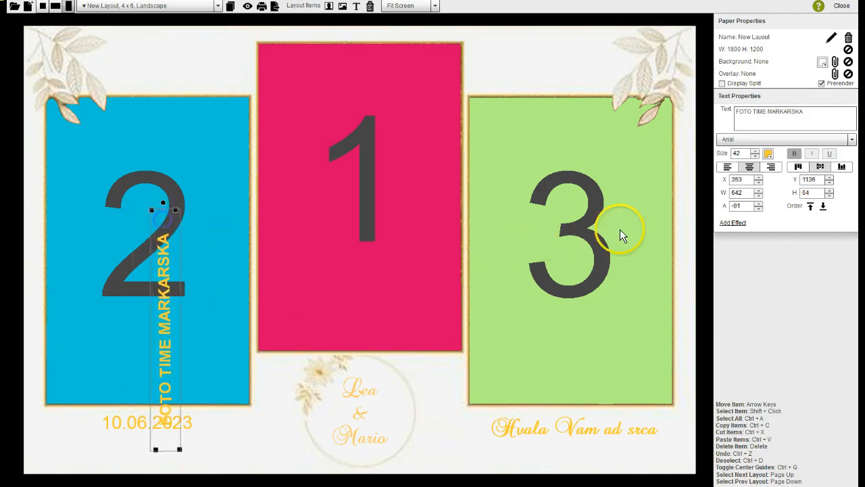
click(759, 208)
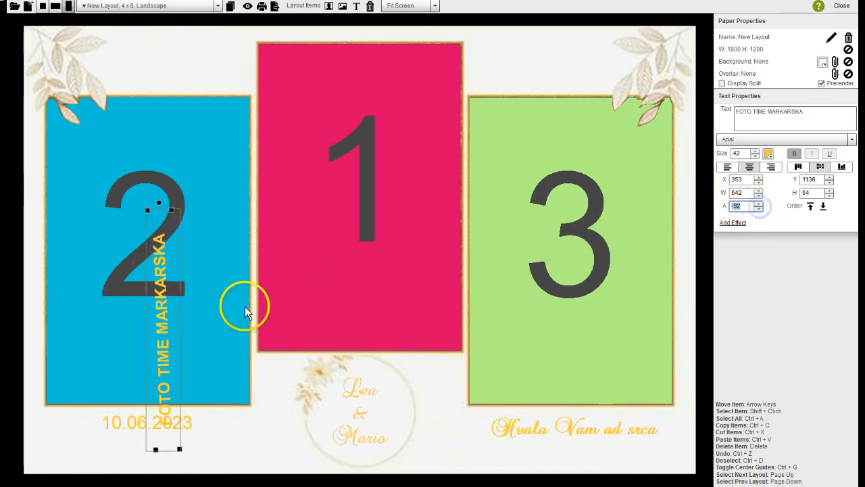
drag(139, 320, 34, 265)
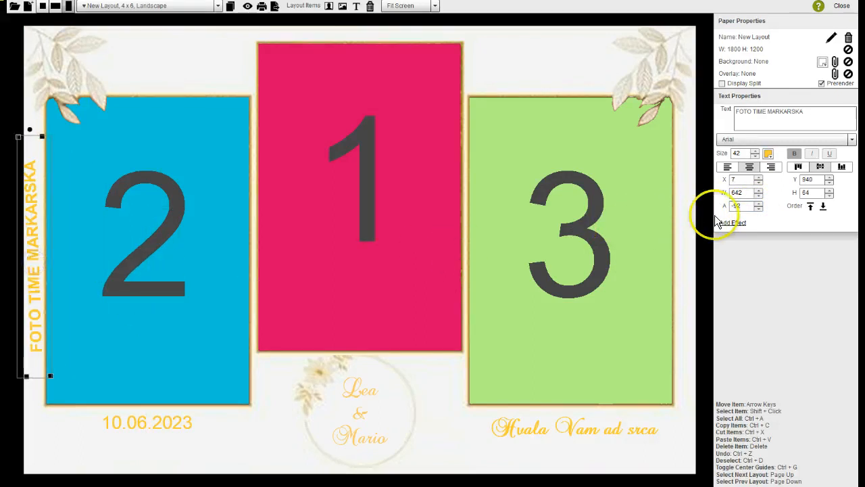
click(759, 208)
click(759, 204)
click(759, 204)
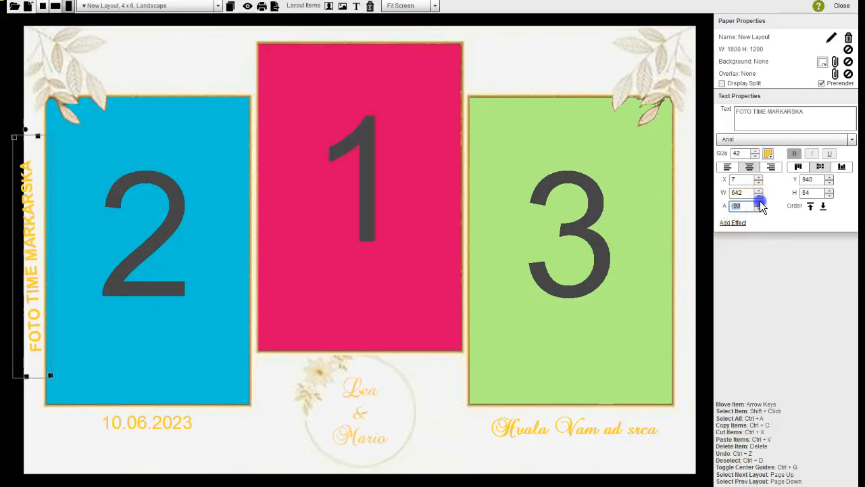
click(759, 204)
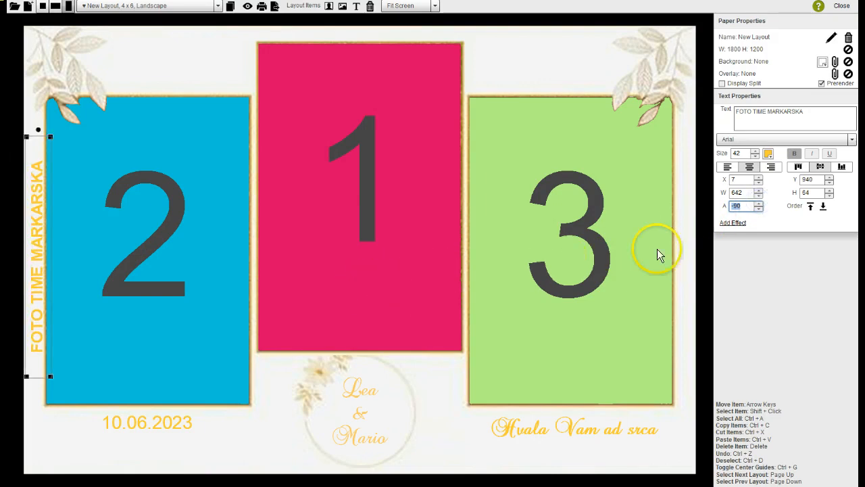
Set the vertical FOTO TIME MARKARSKA text's font size to 36 and deselect it.
click(755, 156)
click(755, 156)
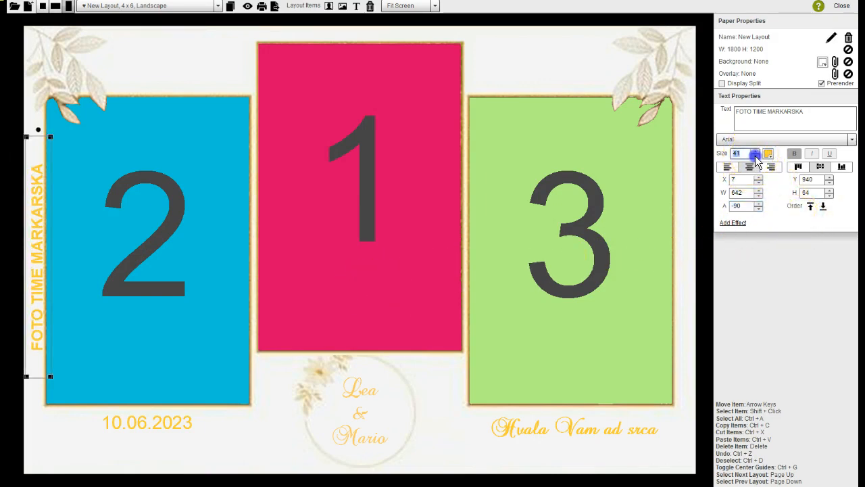
click(757, 151)
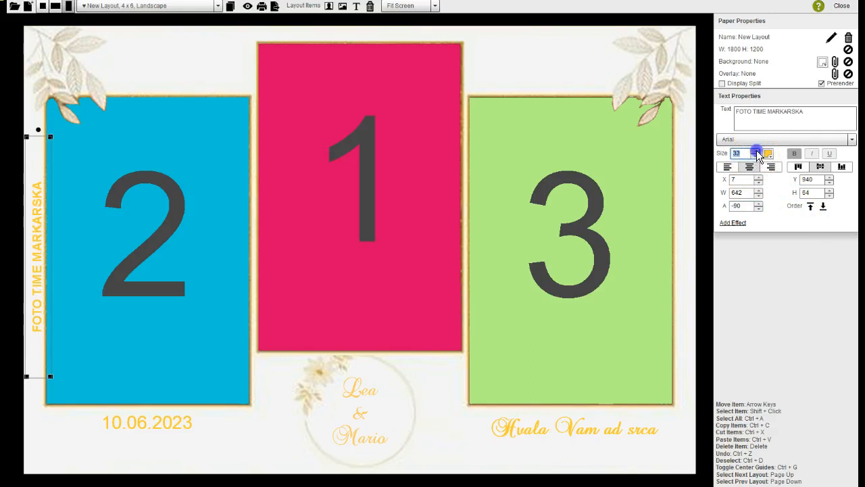
click(756, 151)
click(756, 151)
click(756, 151)
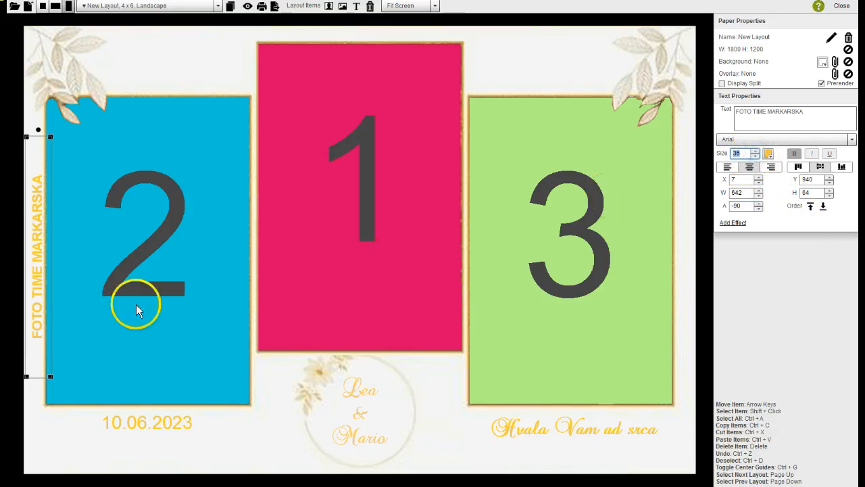
click(240, 438)
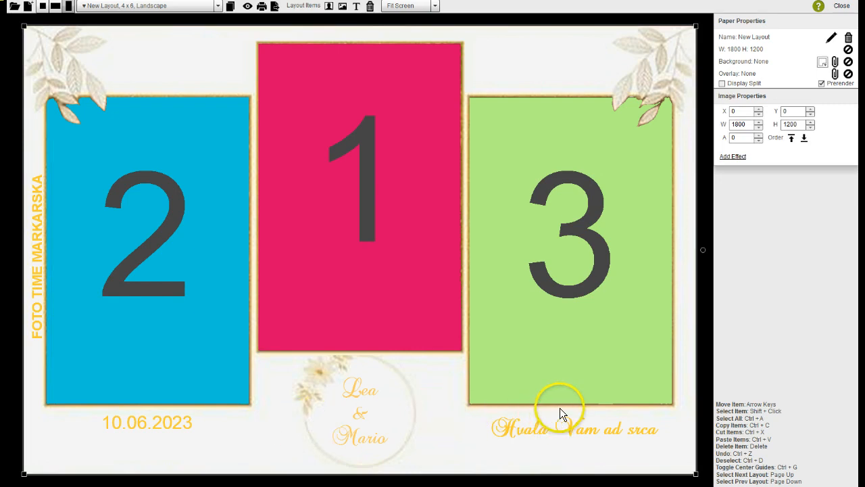